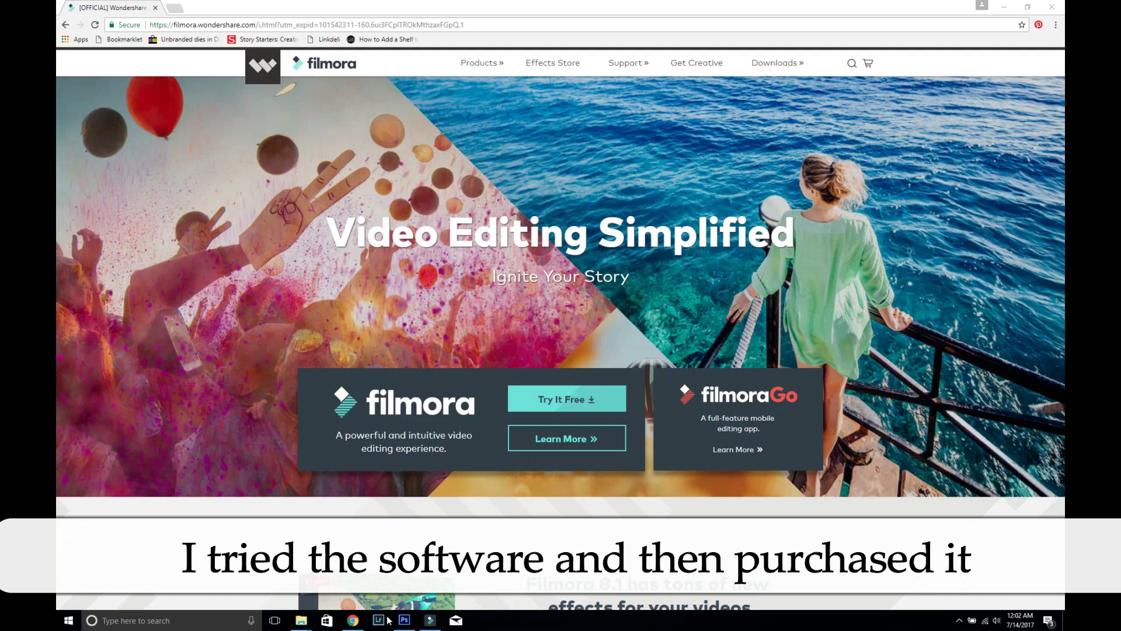
# Step: Switch from the browser to Filmora and browse its built-in Music track list
pyautogui.click(429, 619)
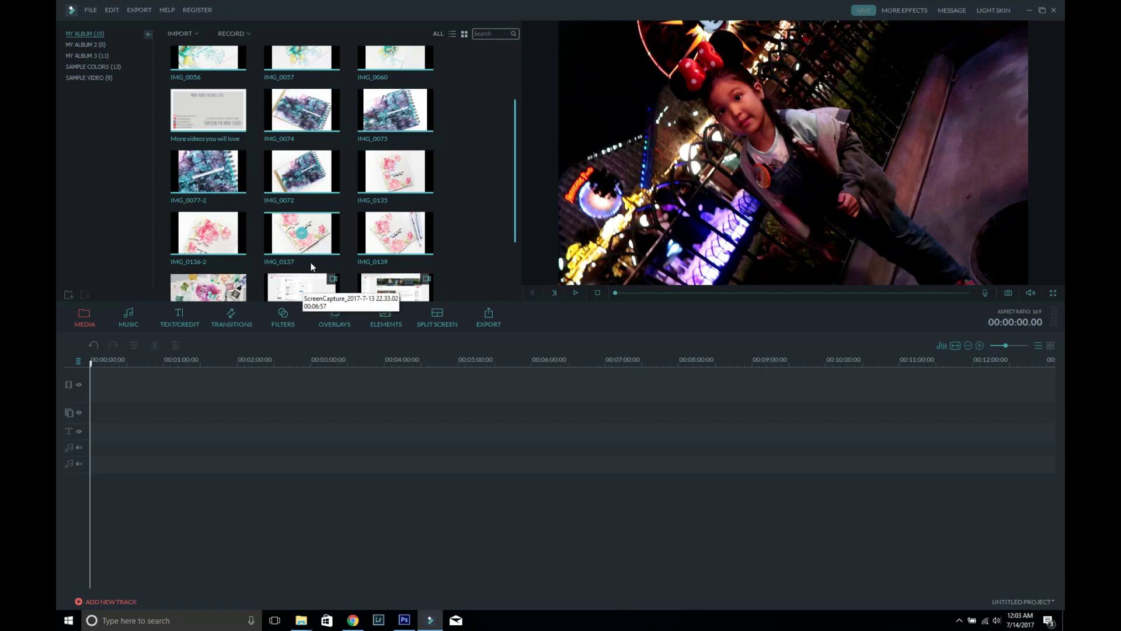
pyautogui.scroll(1, 317, 256)
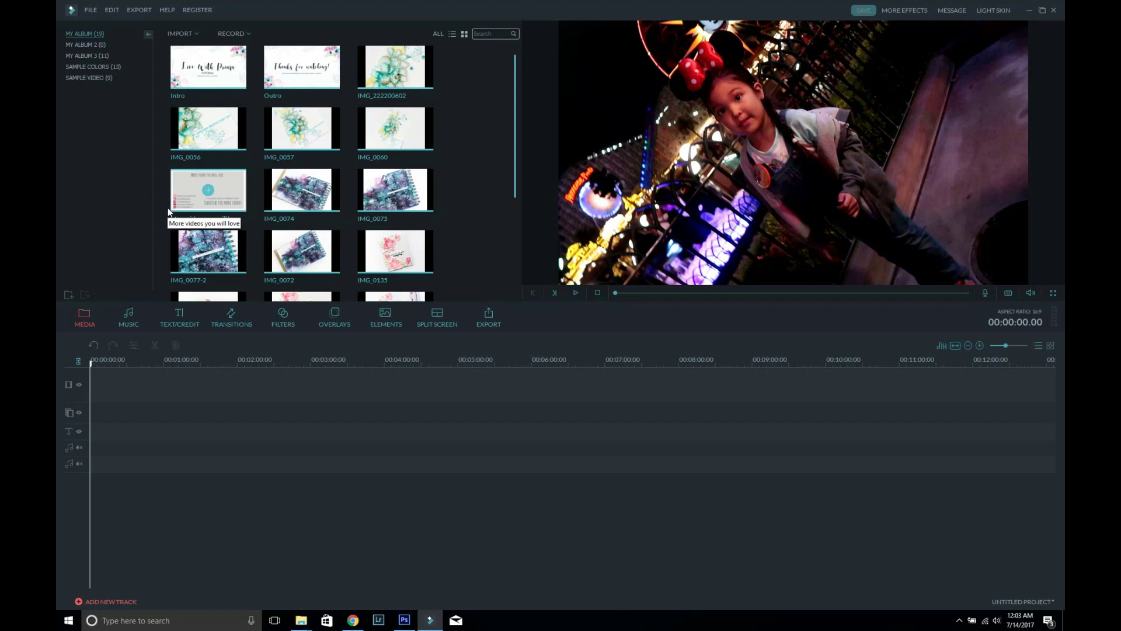
pyautogui.click(128, 317)
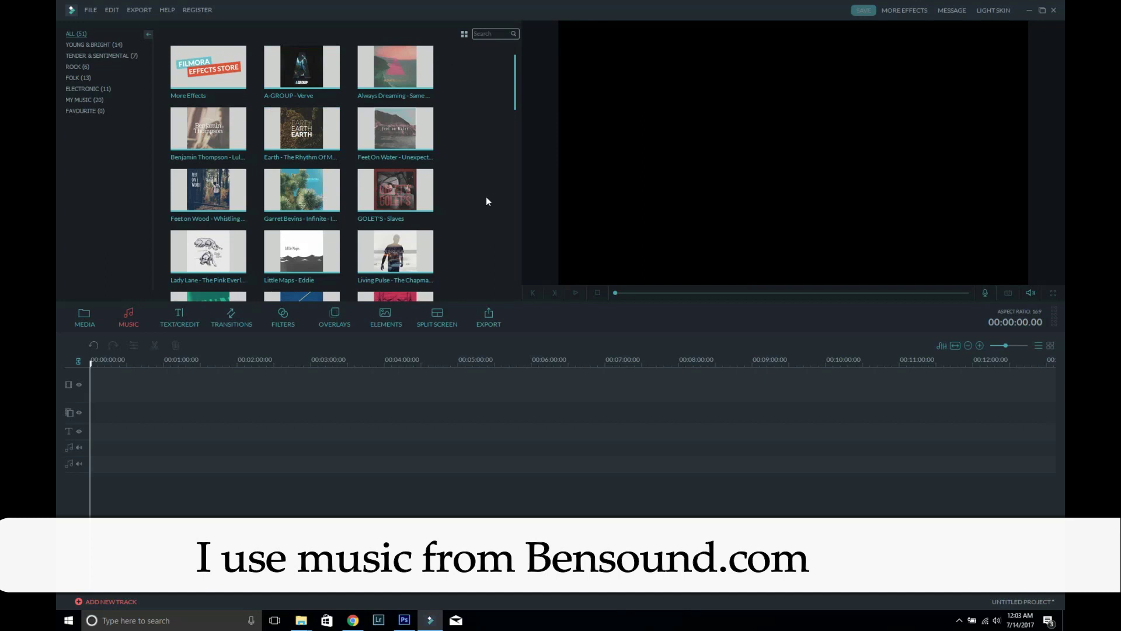
pyautogui.scroll(-3, 486, 213)
pyautogui.scroll(-2, 483, 215)
pyautogui.scroll(-1, 475, 211)
pyautogui.scroll(-1, 473, 212)
pyautogui.scroll(5, 473, 212)
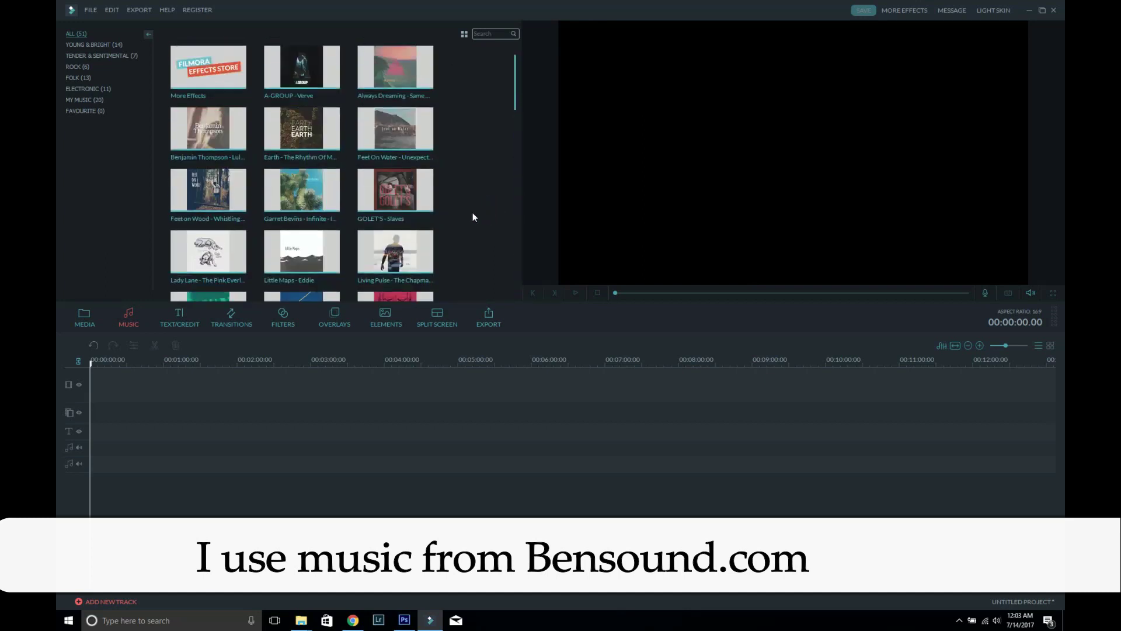
# Step: Browse the Text/Credit templates under All, then Titles, ending on End Credits
pyautogui.click(183, 324)
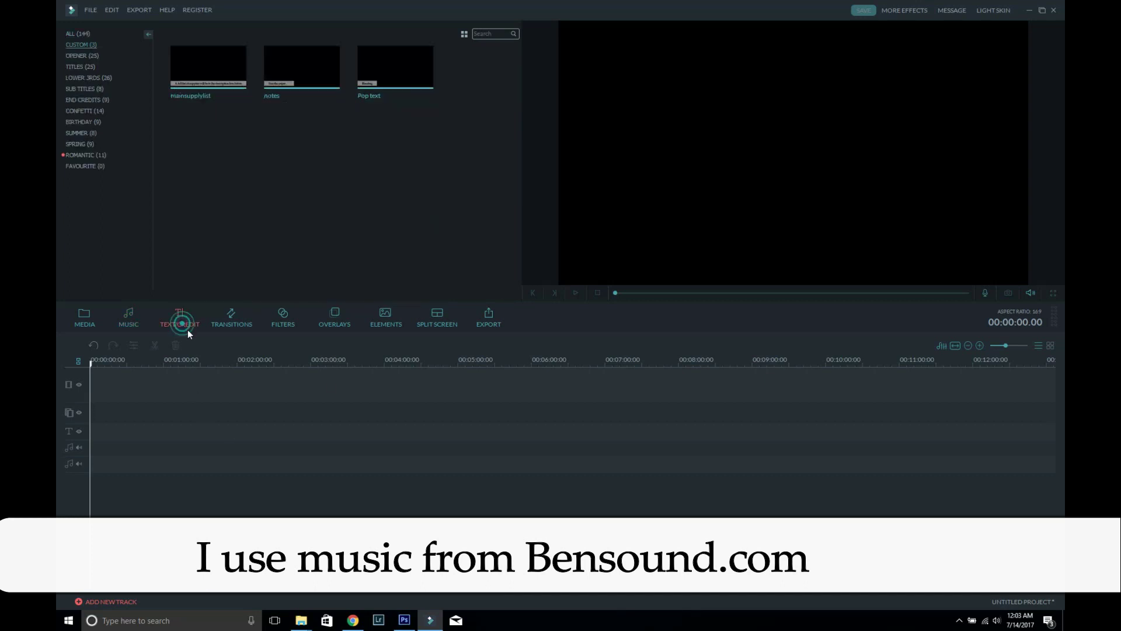
pyautogui.click(84, 32)
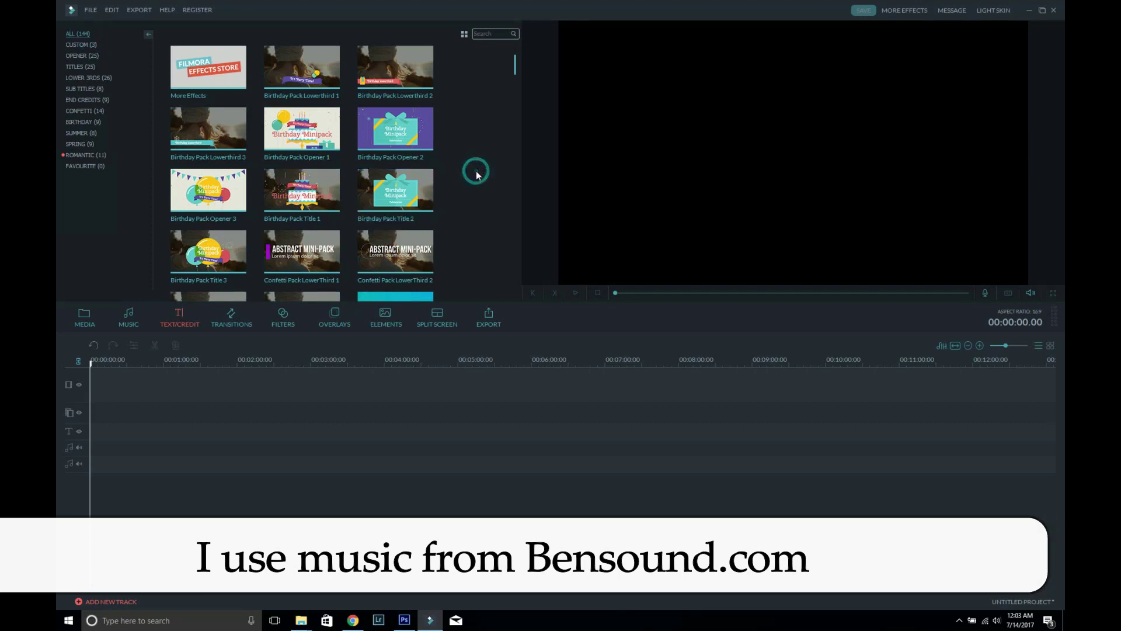
pyautogui.scroll(-3, 475, 172)
pyautogui.scroll(-15, 453, 241)
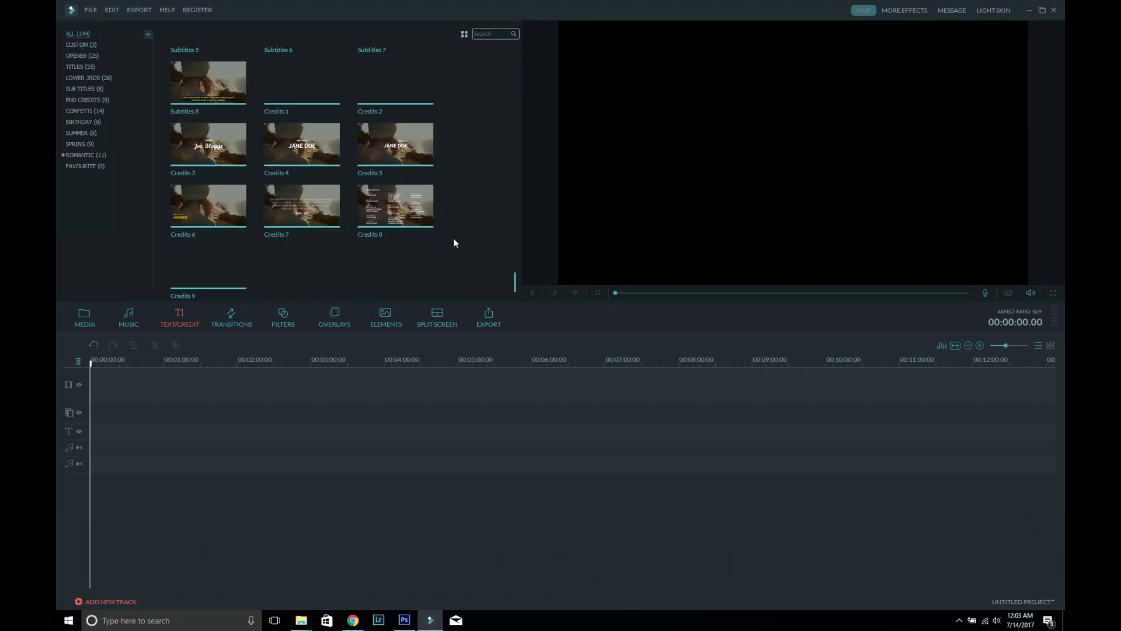
pyautogui.click(90, 68)
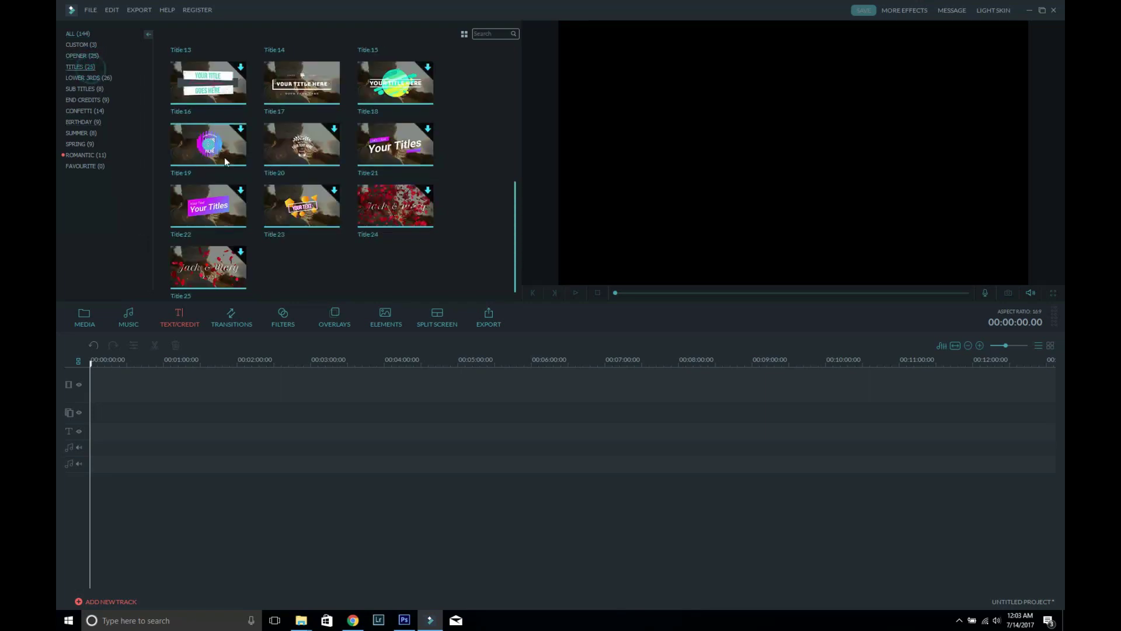
pyautogui.click(94, 101)
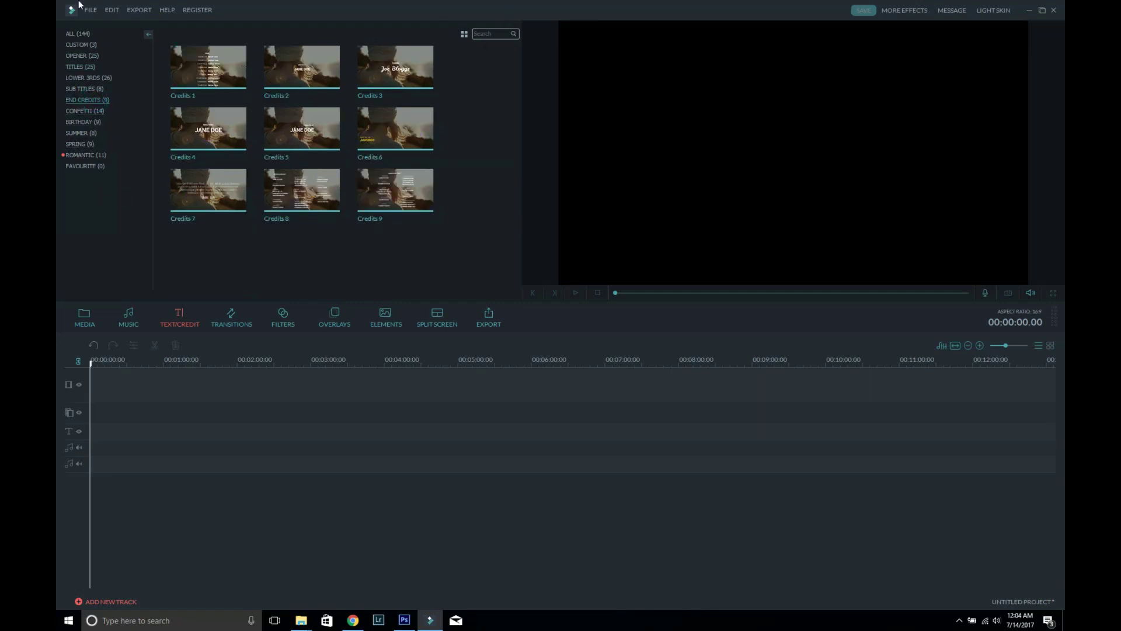
# Step: Show the All transitions category instead of Favourites and scroll the thumbnails
pyautogui.click(230, 321)
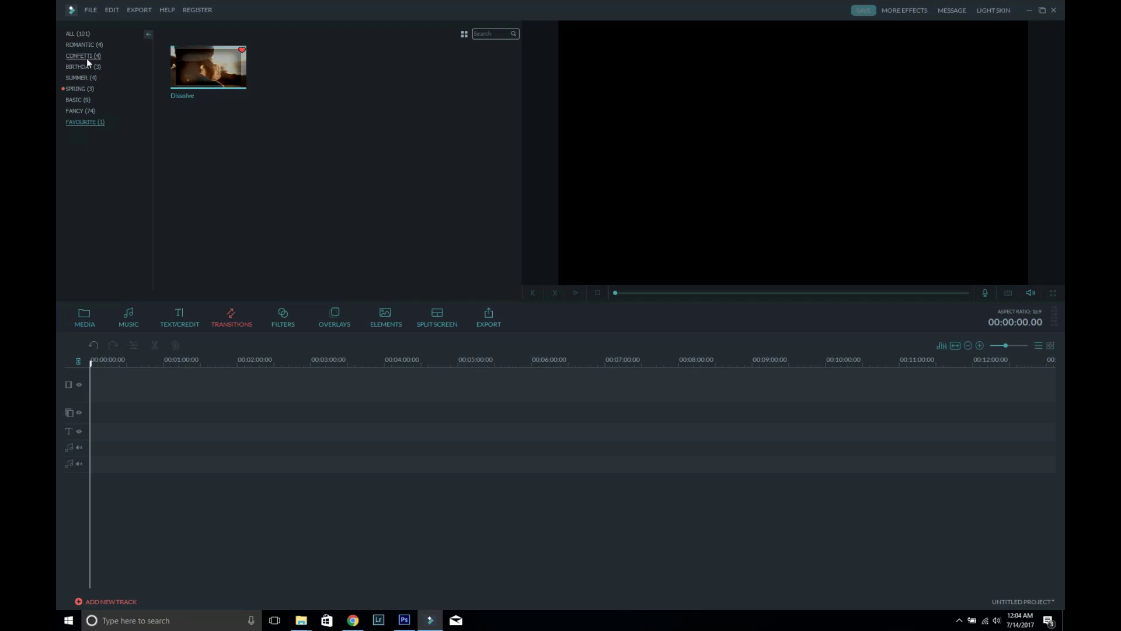
pyautogui.click(87, 36)
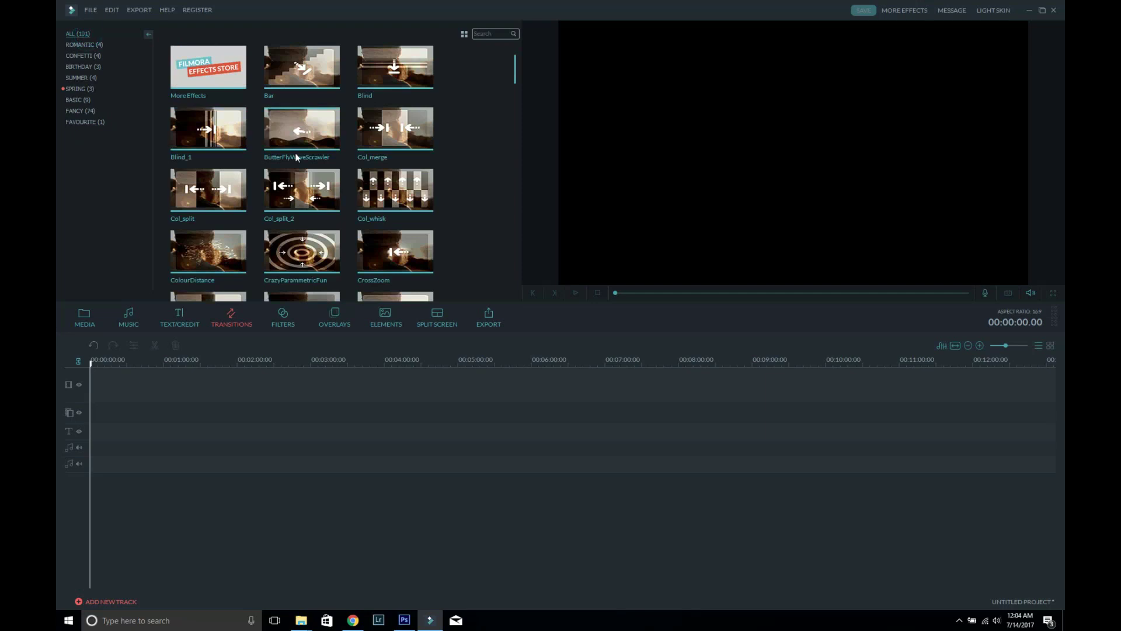
pyautogui.scroll(-3, 506, 154)
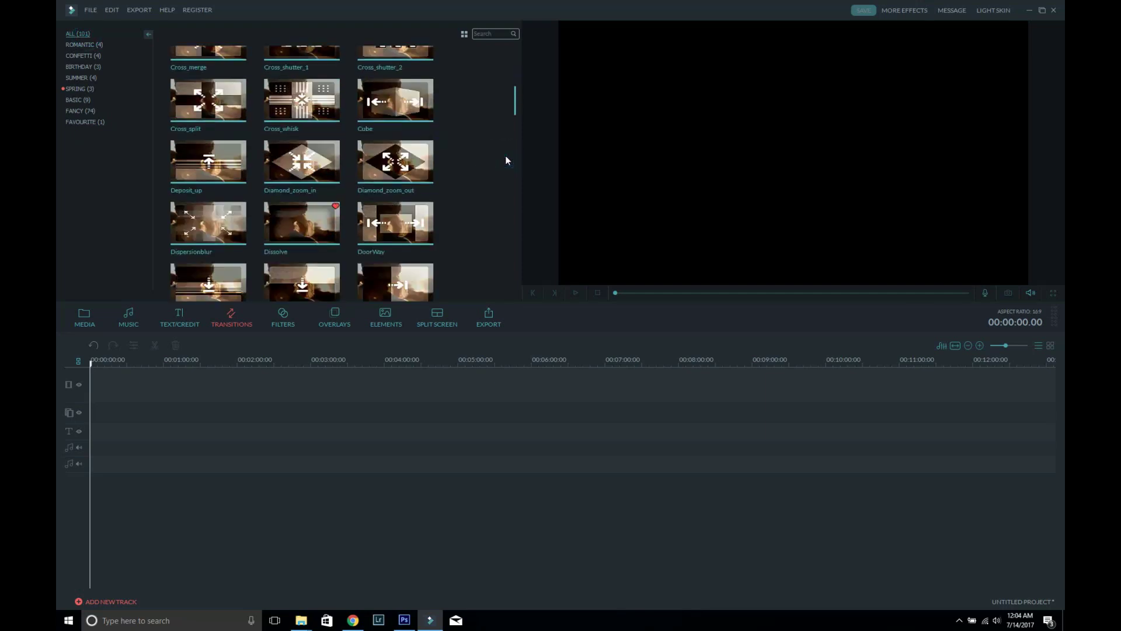
pyautogui.scroll(-2, 506, 155)
pyautogui.scroll(-2, 506, 160)
pyautogui.scroll(-2, 507, 159)
pyautogui.scroll(-1, 507, 159)
pyautogui.scroll(-2, 506, 160)
pyautogui.scroll(-1, 506, 159)
pyautogui.scroll(-2, 506, 160)
pyautogui.scroll(-2, 507, 159)
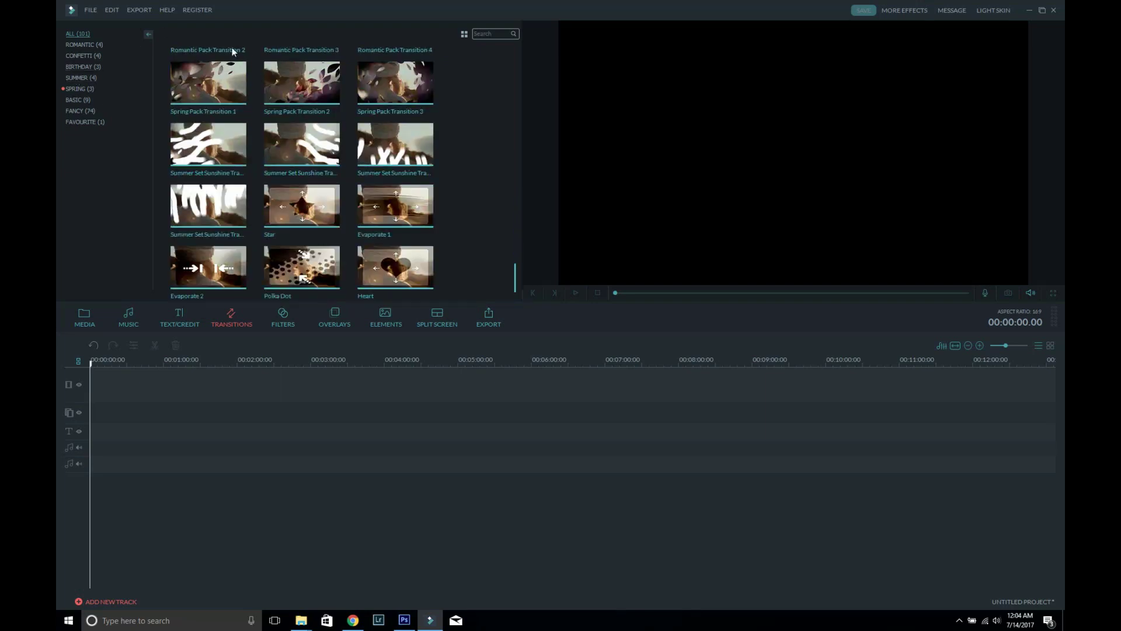
# Step: Scroll through the Filters library thumbnails to the end
pyautogui.click(283, 316)
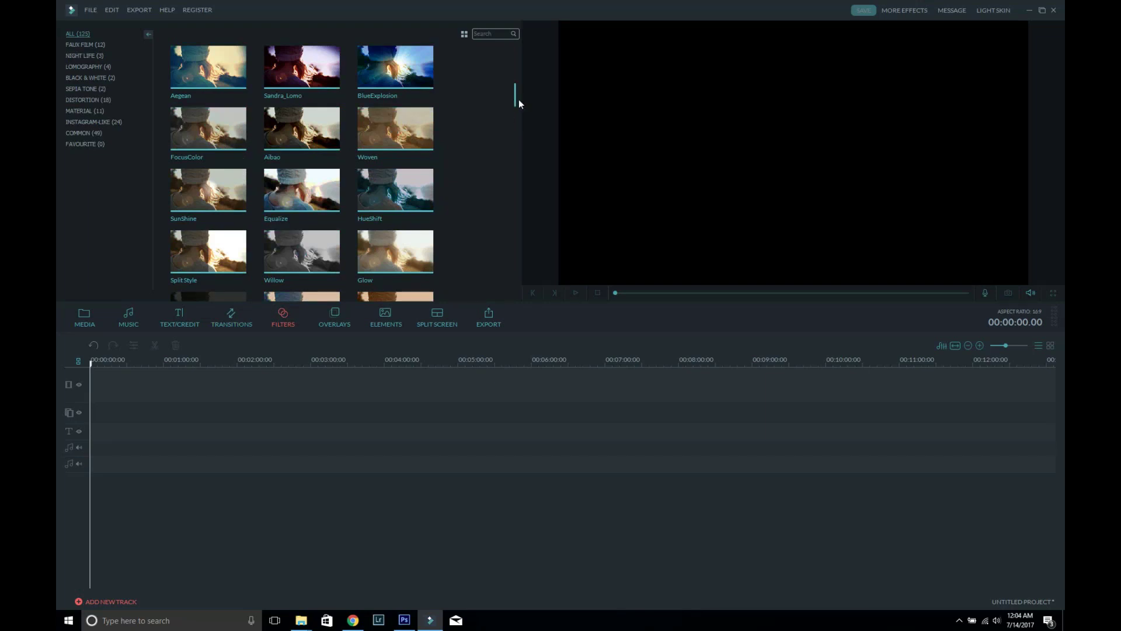
pyautogui.moveTo(519, 102); pyautogui.dragTo(515, 57)
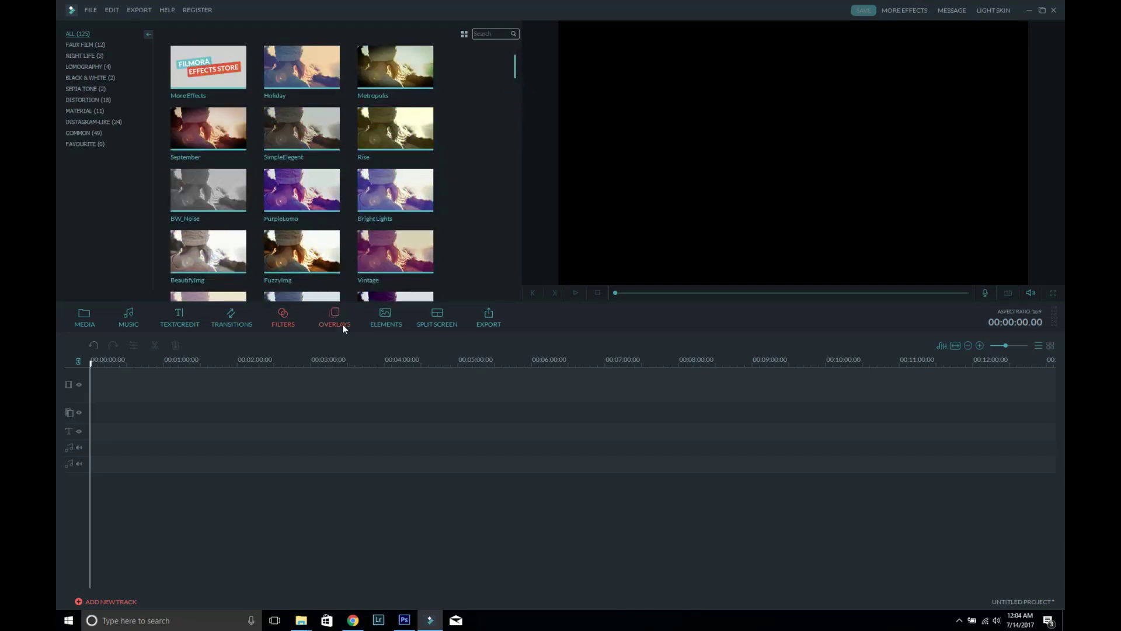
pyautogui.scroll(-3, 472, 202)
pyautogui.scroll(-3, 472, 204)
pyautogui.scroll(-3, 472, 206)
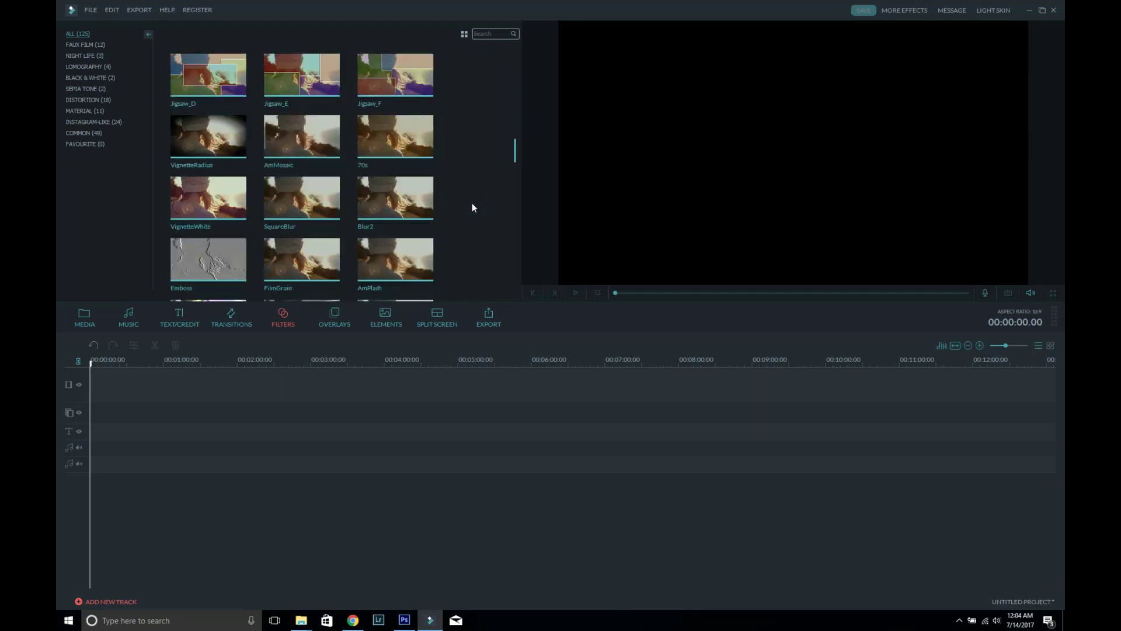
pyautogui.scroll(-1, 472, 205)
pyautogui.scroll(-3, 472, 207)
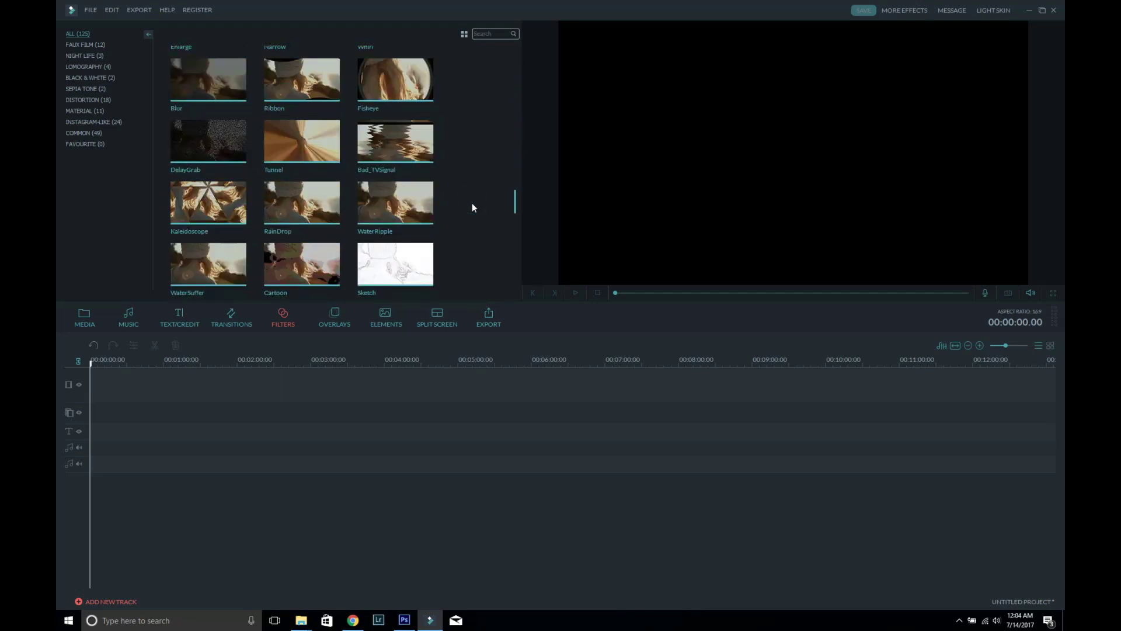
pyautogui.scroll(-3, 472, 207)
pyautogui.scroll(-3, 472, 207)
pyautogui.scroll(-3, 473, 206)
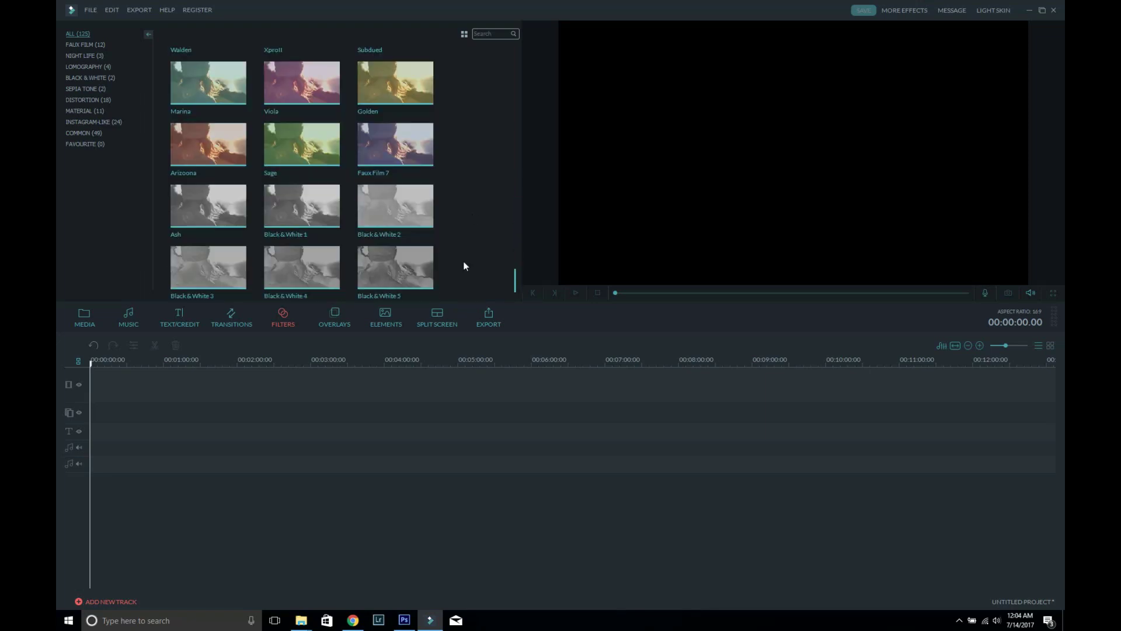
# Step: Pass through Overlays to Elements under All, scrolling past Emoji and Birthday Pack to Romantic Pack
pyautogui.click(332, 317)
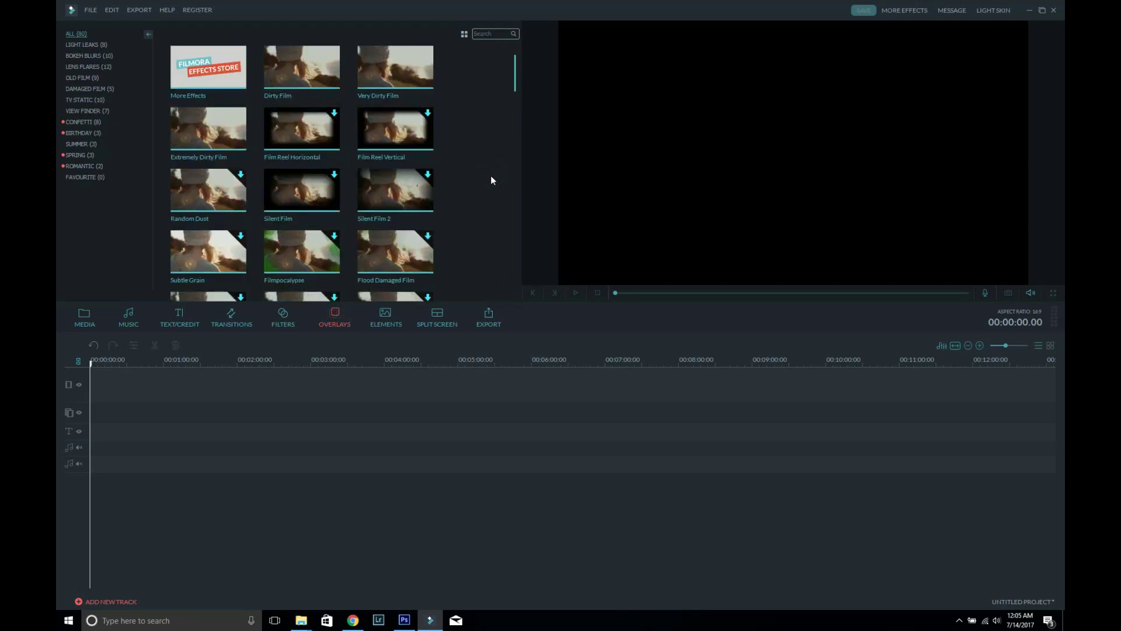
pyautogui.scroll(-5, 459, 208)
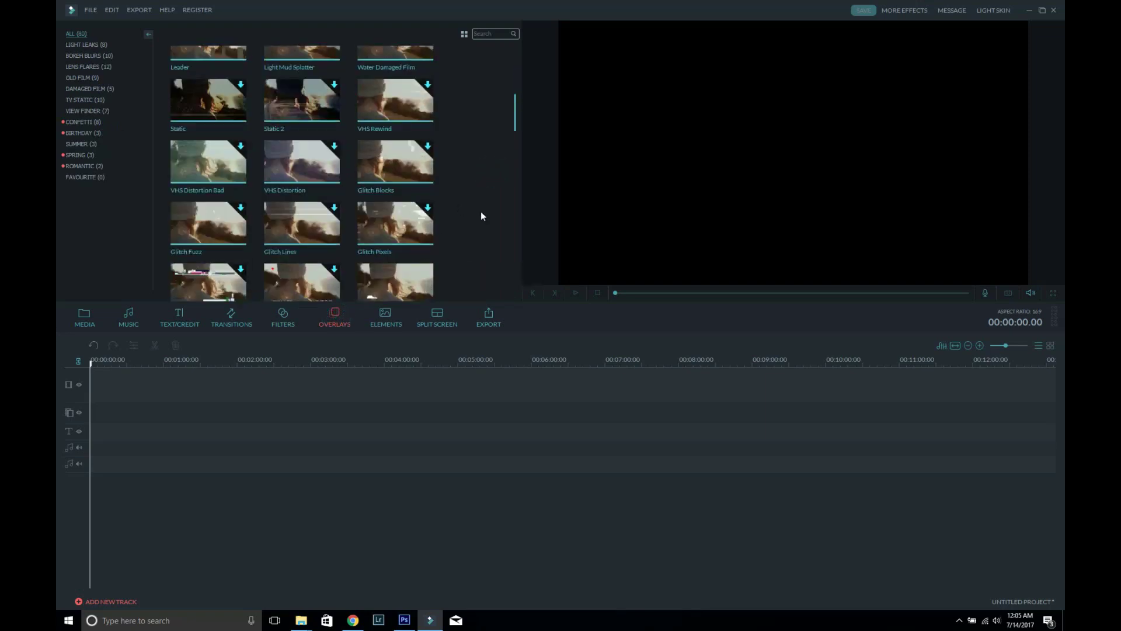
pyautogui.scroll(-3, 494, 216)
pyautogui.scroll(-2, 494, 217)
pyautogui.scroll(-2, 494, 217)
pyautogui.scroll(-1, 494, 216)
pyautogui.scroll(-3, 494, 217)
pyautogui.scroll(-2, 494, 216)
pyautogui.scroll(-2, 494, 216)
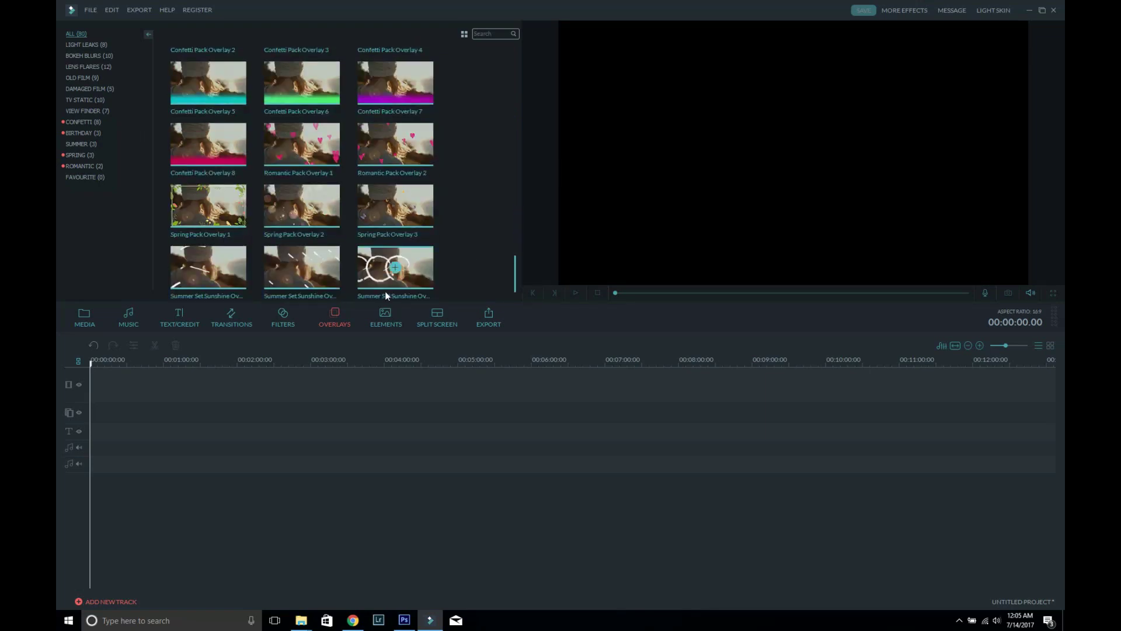
pyautogui.click(386, 317)
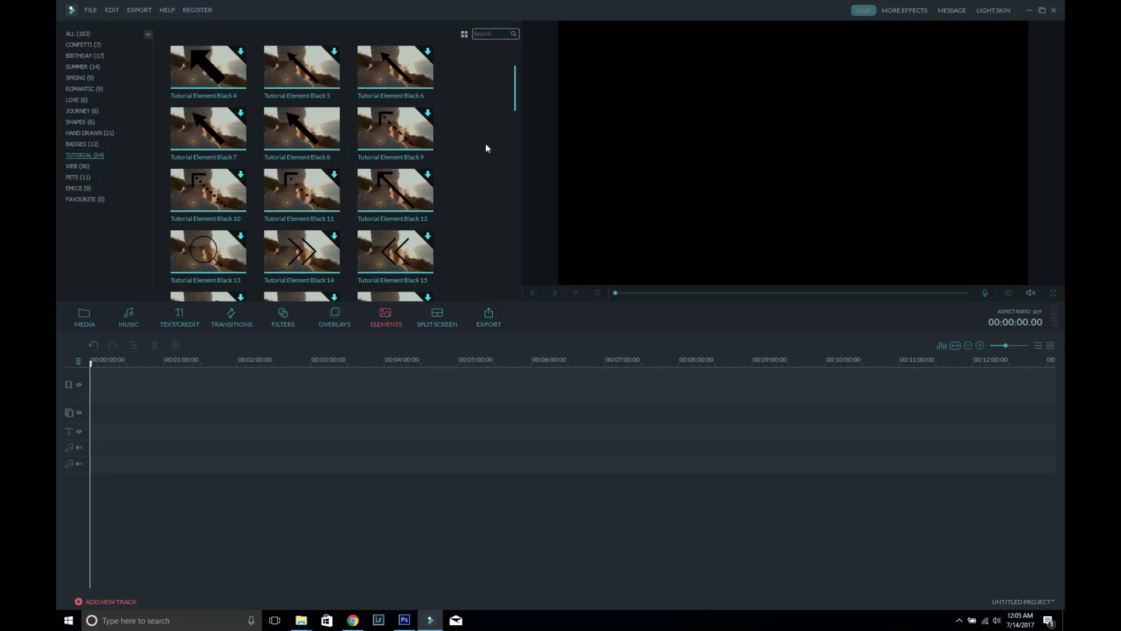
pyautogui.scroll(-2, 485, 153)
pyautogui.scroll(-3, 484, 154)
pyautogui.scroll(-3, 484, 153)
pyautogui.scroll(-2, 485, 154)
pyautogui.scroll(2, 485, 153)
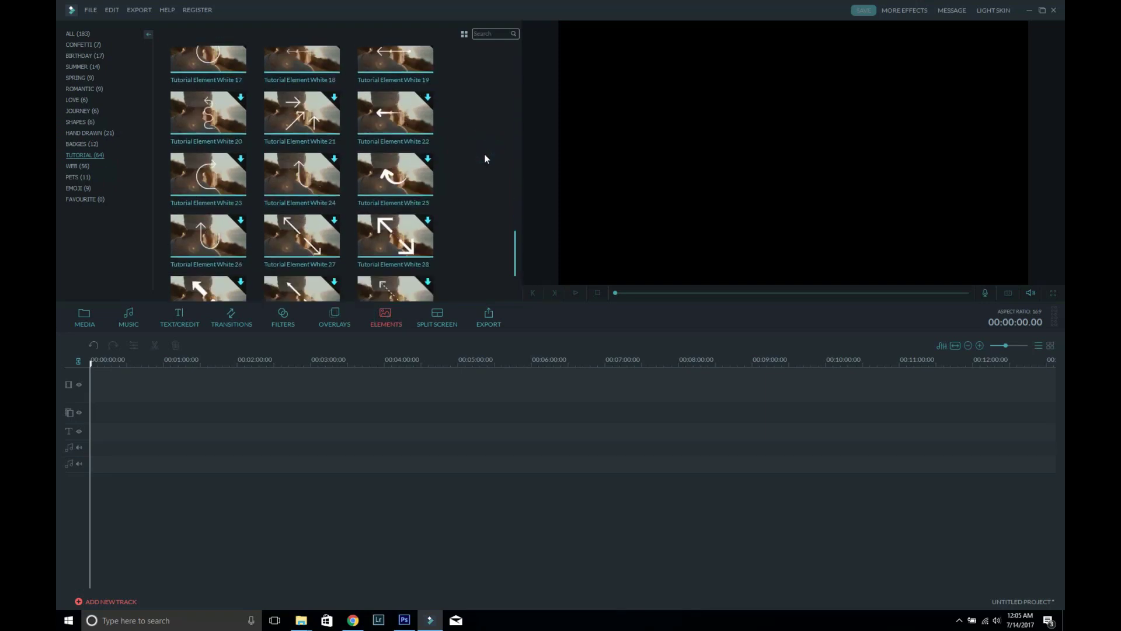
pyautogui.scroll(3, 484, 153)
pyautogui.scroll(3, 484, 154)
pyautogui.scroll(3, 467, 160)
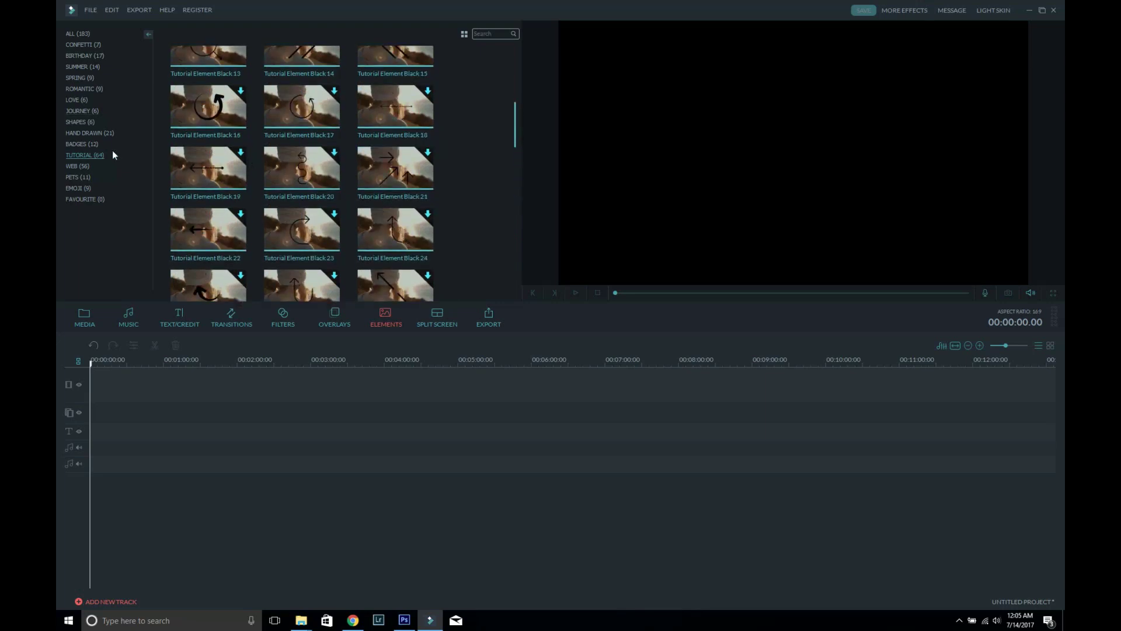
pyautogui.click(88, 35)
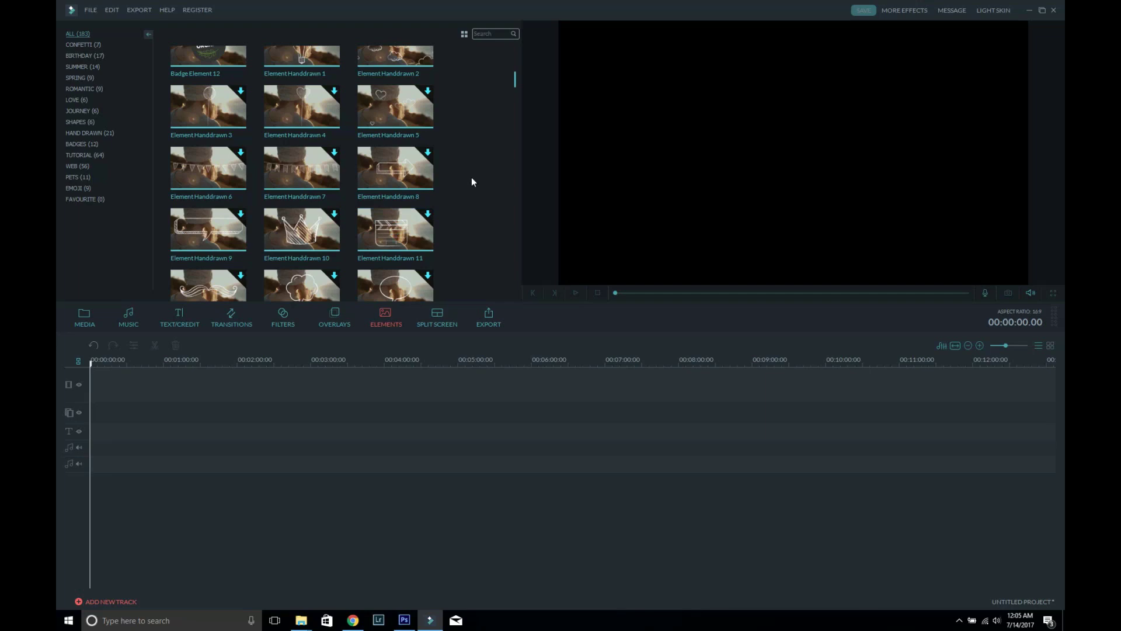
pyautogui.scroll(-5, 471, 177)
pyautogui.scroll(-2, 471, 178)
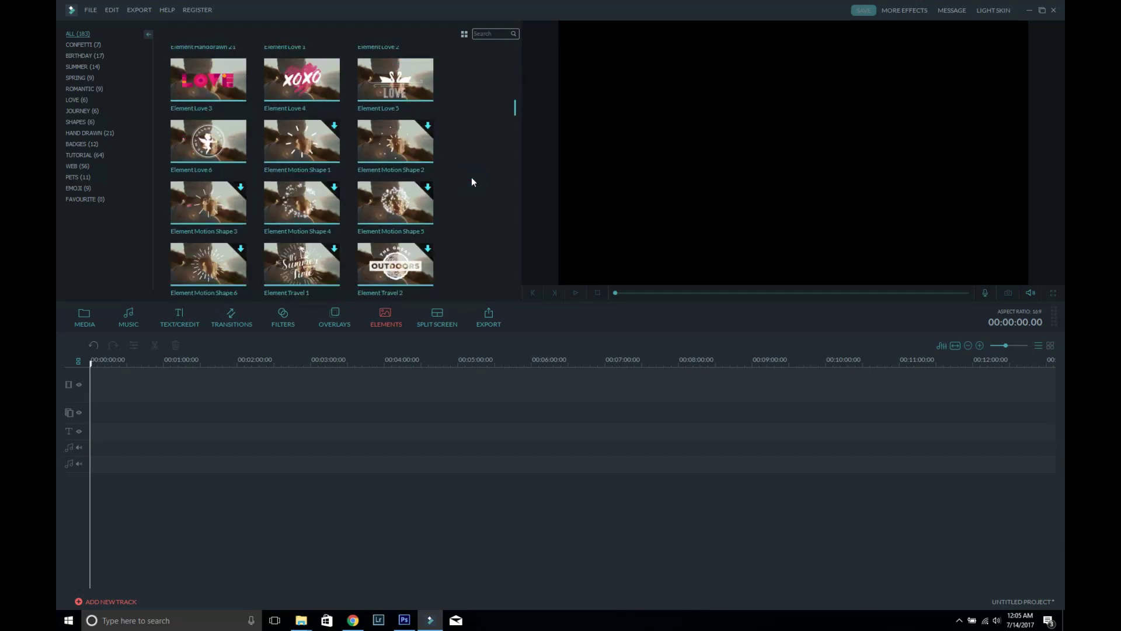
pyautogui.scroll(-3, 471, 181)
pyautogui.scroll(-2, 471, 181)
pyautogui.scroll(-2, 471, 181)
pyautogui.scroll(-2, 467, 182)
pyautogui.scroll(-2, 440, 225)
pyautogui.scroll(-2, 440, 229)
pyautogui.scroll(-2, 440, 229)
pyautogui.scroll(-2, 442, 242)
pyautogui.scroll(-1, 442, 242)
pyautogui.scroll(-2, 442, 242)
pyautogui.scroll(-2, 442, 242)
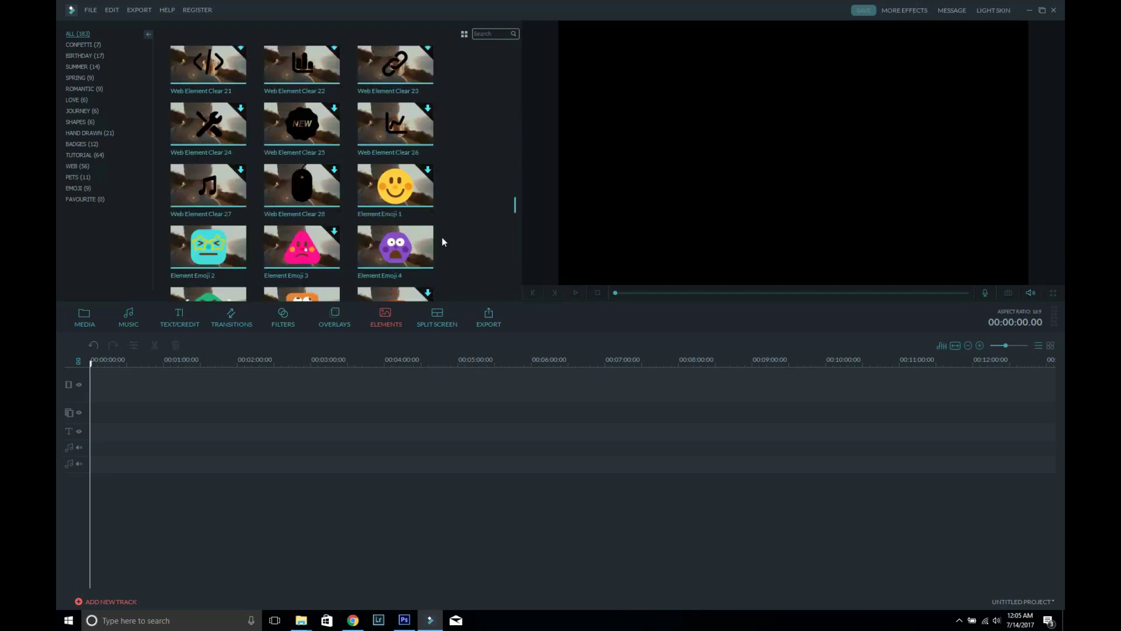
pyautogui.scroll(-2, 401, 241)
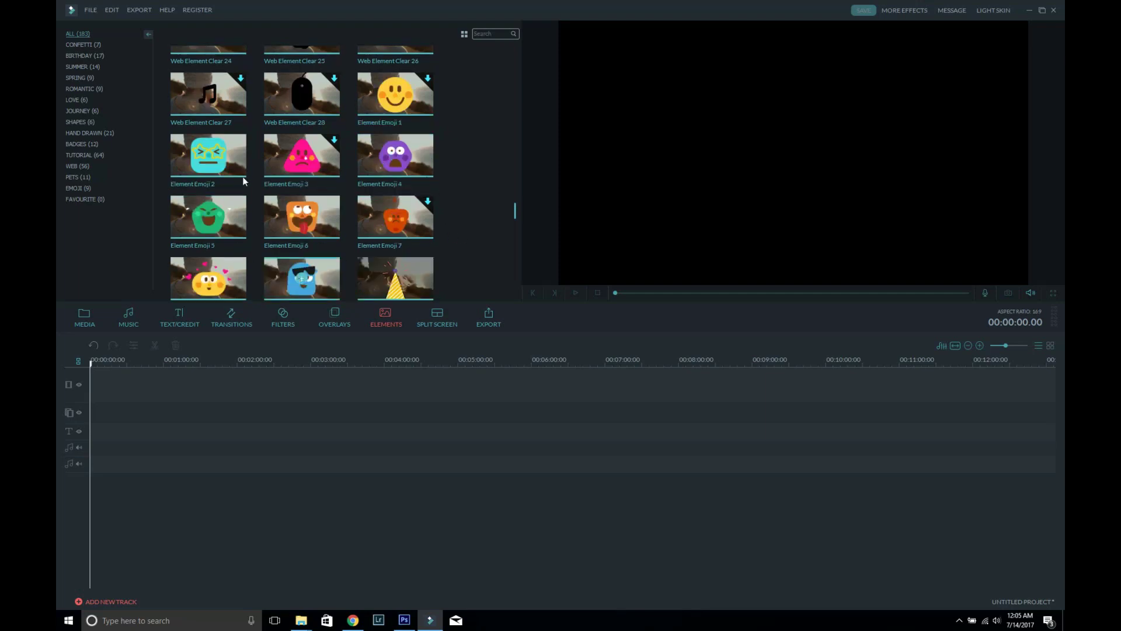
pyautogui.scroll(-2, 482, 242)
pyautogui.scroll(-1, 481, 243)
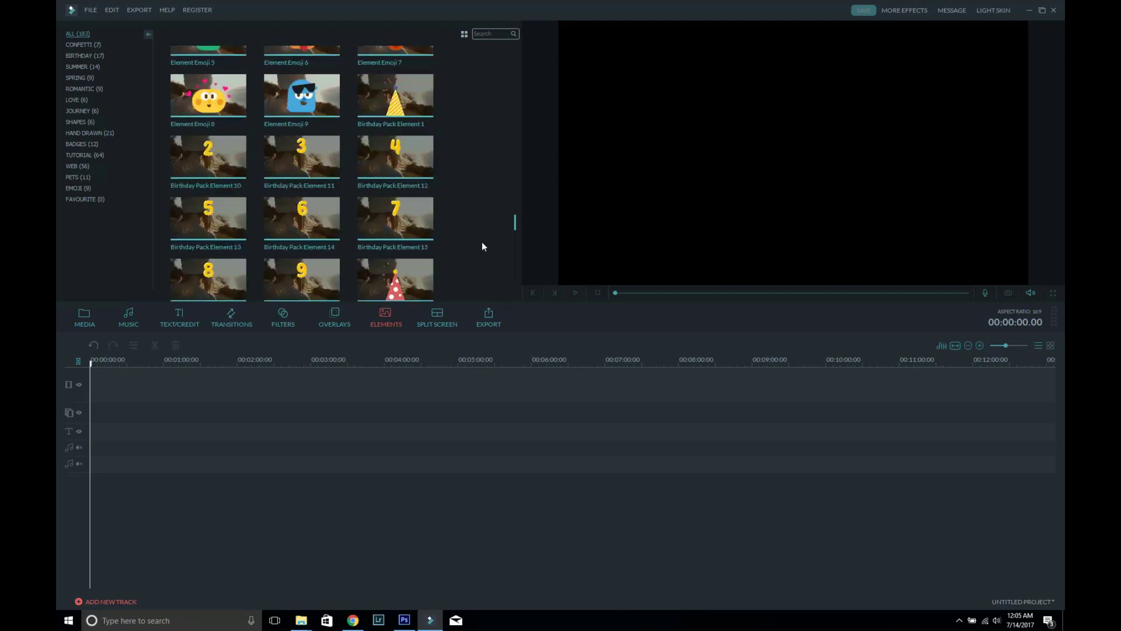
pyautogui.scroll(-4, 482, 247)
pyautogui.scroll(-4, 482, 245)
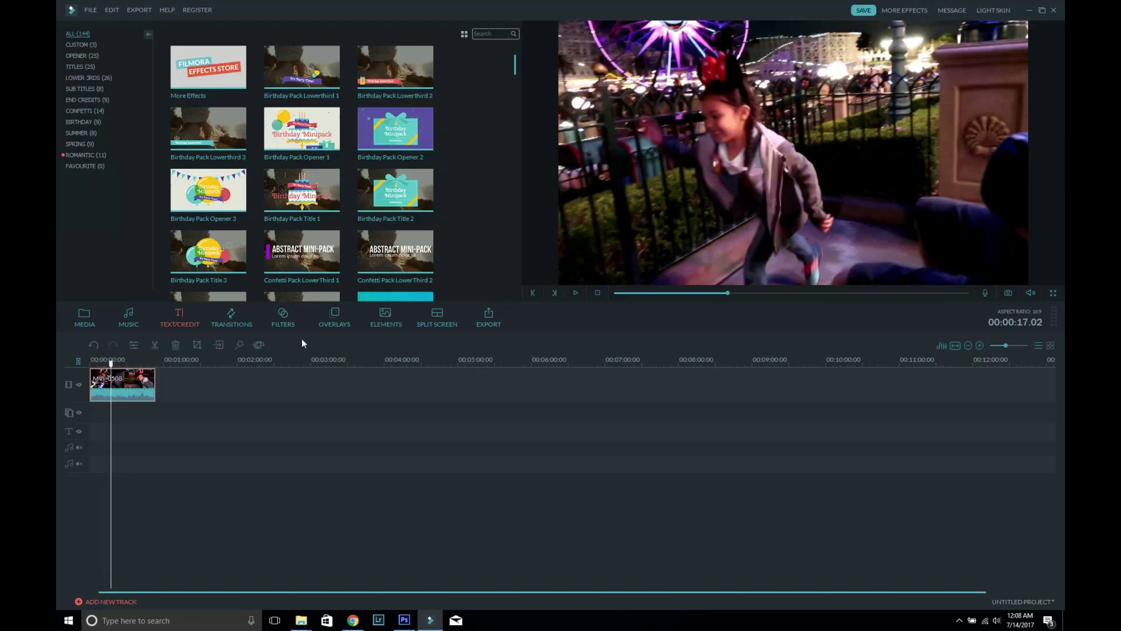
# Step: Split the timeline clip at the playhead, play it back, and delete one piece
pyautogui.click(156, 350)
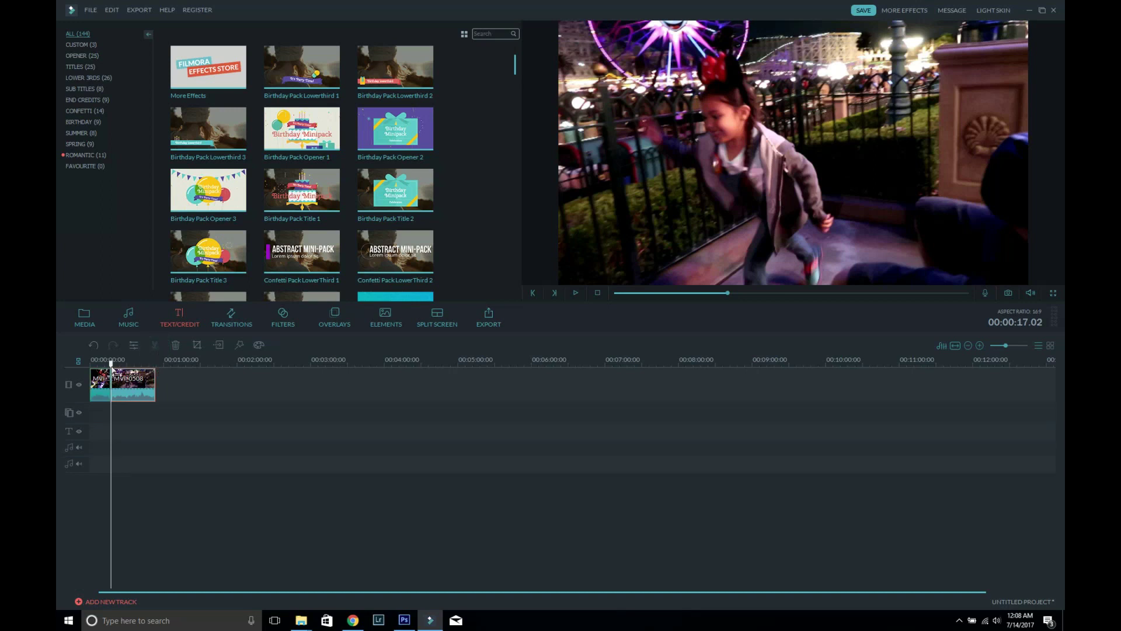
pyautogui.press('space')
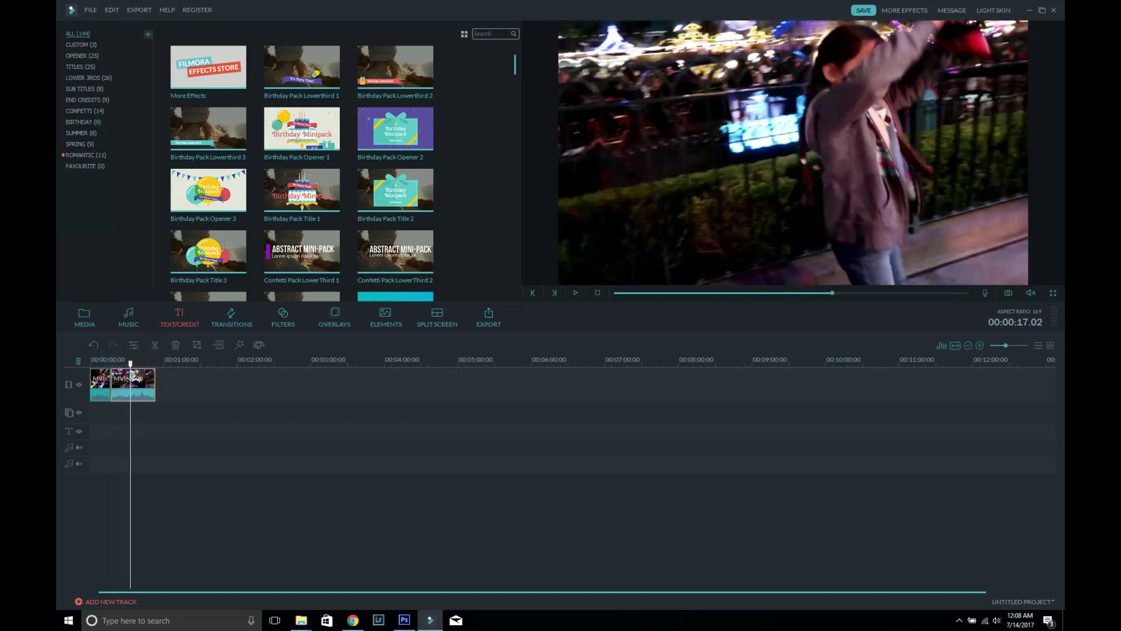
pyautogui.rightClick(125, 393)
pyautogui.click(187, 559)
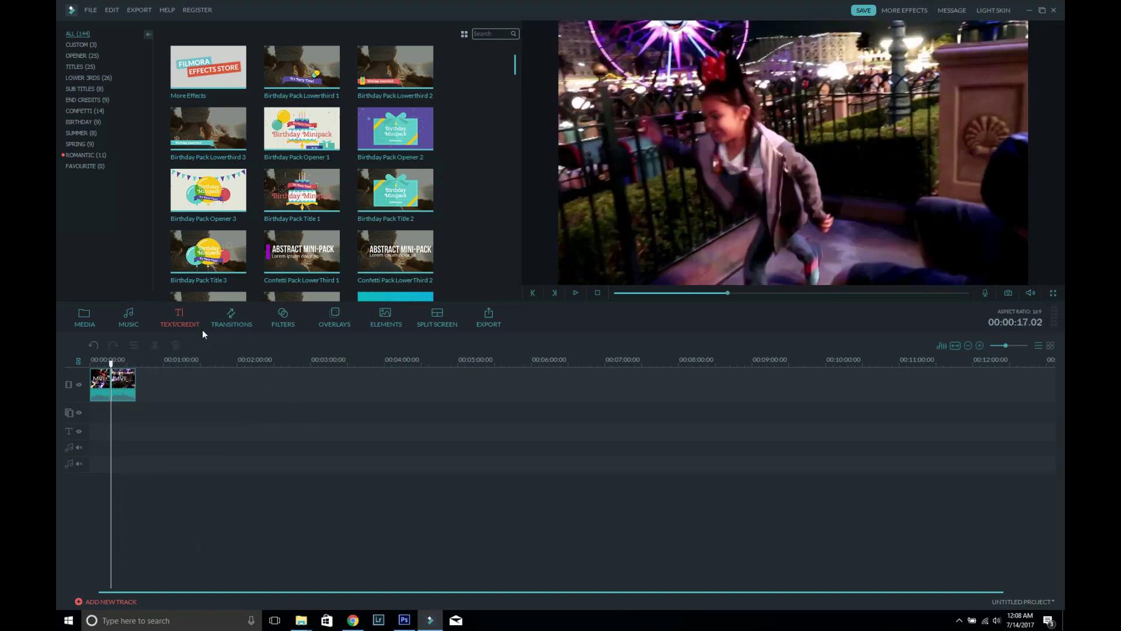
# Step: Filter transitions to Favourites and preview the Dissolve transition
pyautogui.click(223, 321)
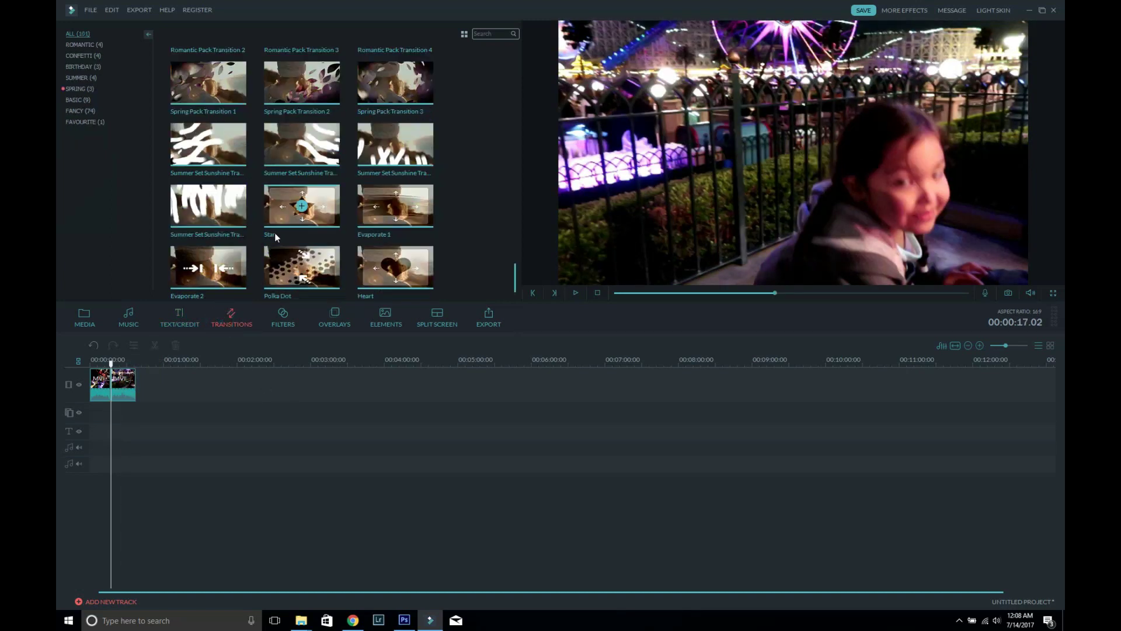
pyautogui.click(92, 121)
pyautogui.click(172, 77)
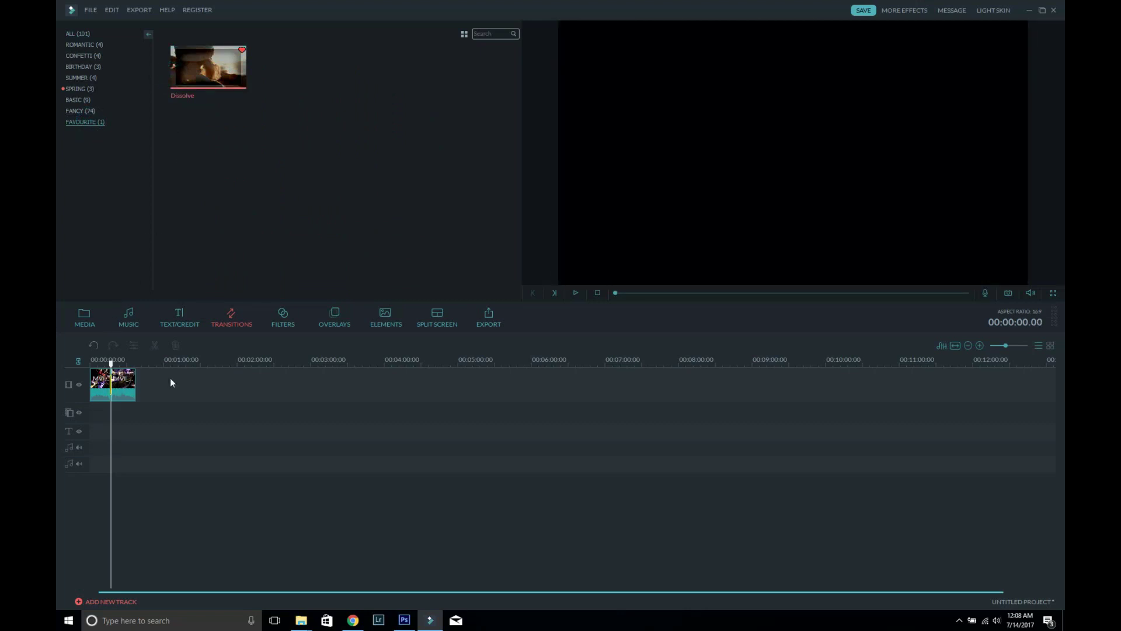
pyautogui.moveTo(117, 378); pyautogui.dragTo(115, 386)
pyautogui.click(179, 316)
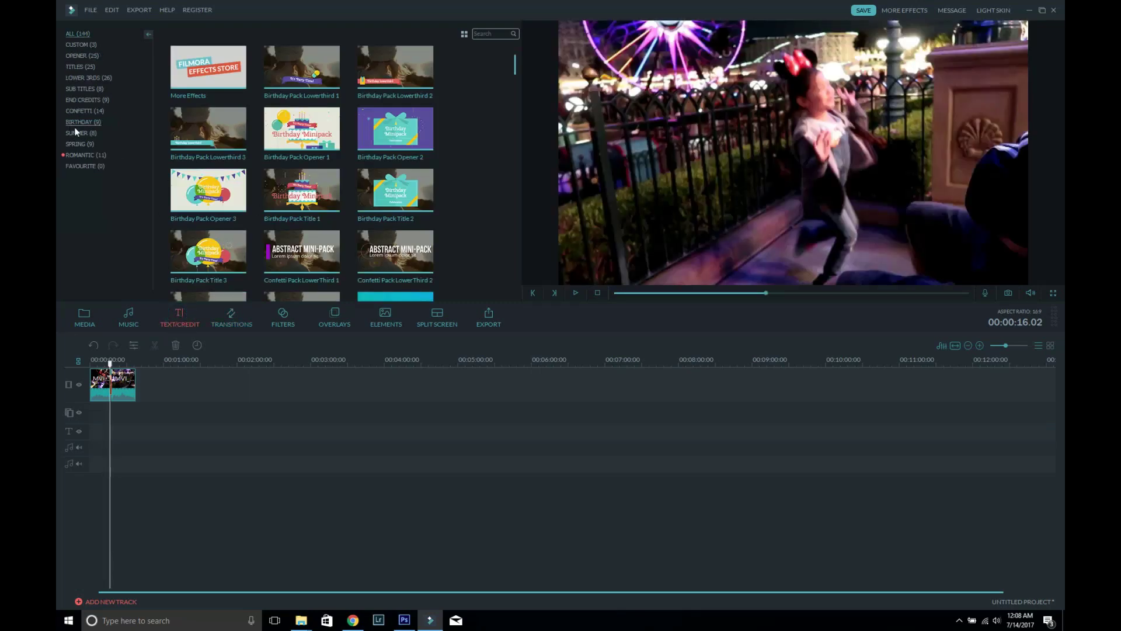
# Step: Place Title 1 and then Opener 1 at the start of the text track
pyautogui.click(86, 67)
pyautogui.moveTo(189, 70)
pyautogui.mouseDown()
pyautogui.moveTo(150, 328)
pyautogui.moveTo(103, 399)
pyautogui.mouseUp()
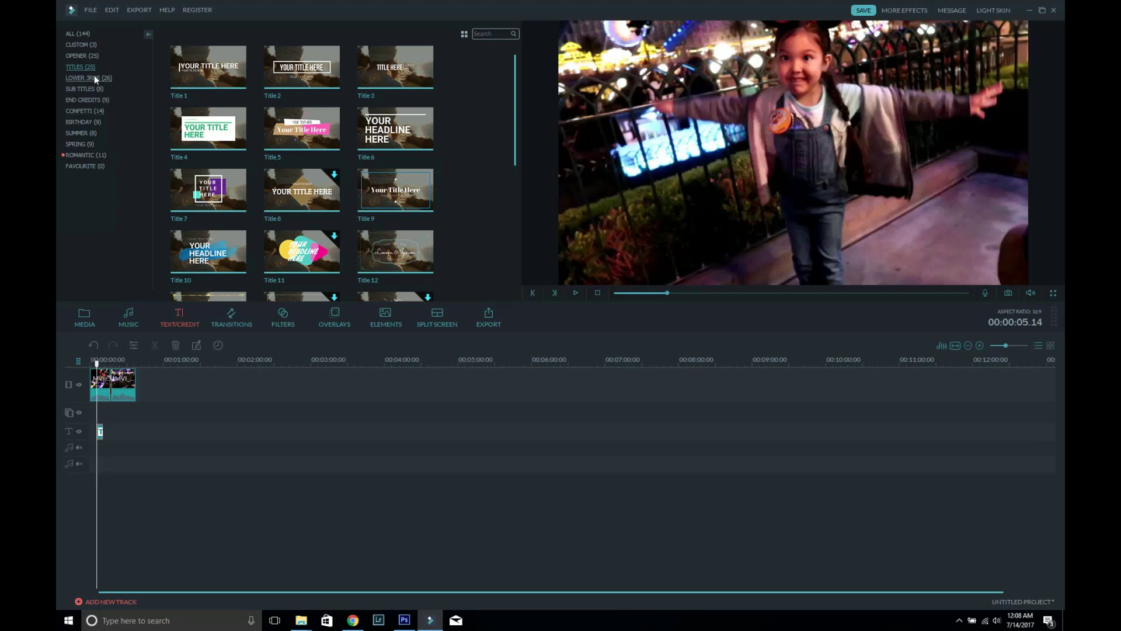
pyautogui.click(79, 56)
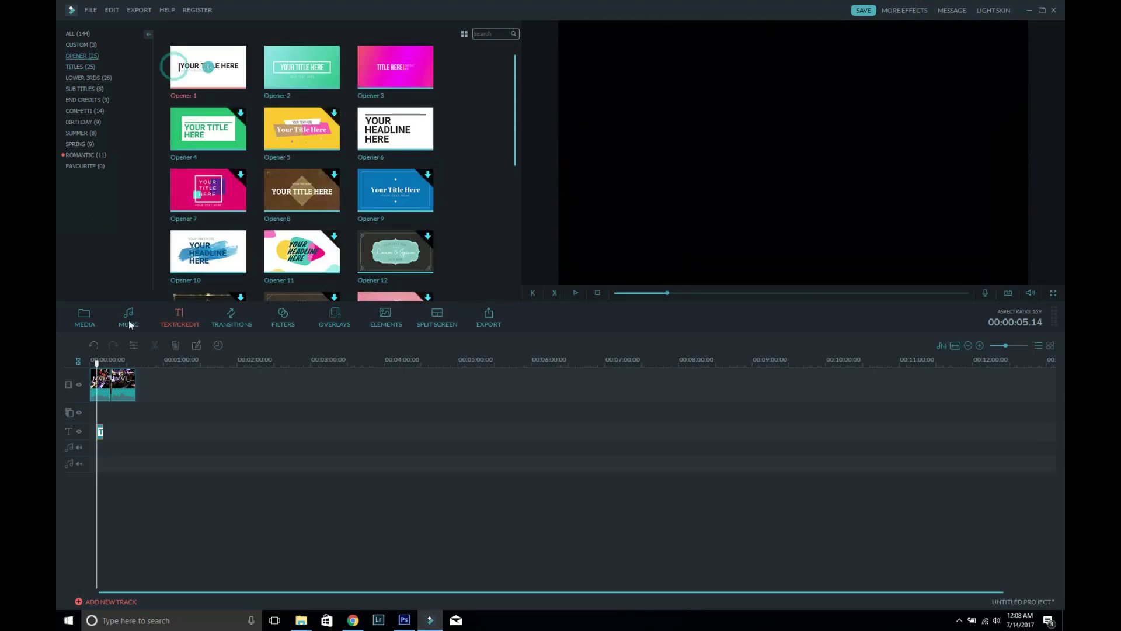
pyautogui.moveTo(90, 384); pyautogui.dragTo(92, 387)
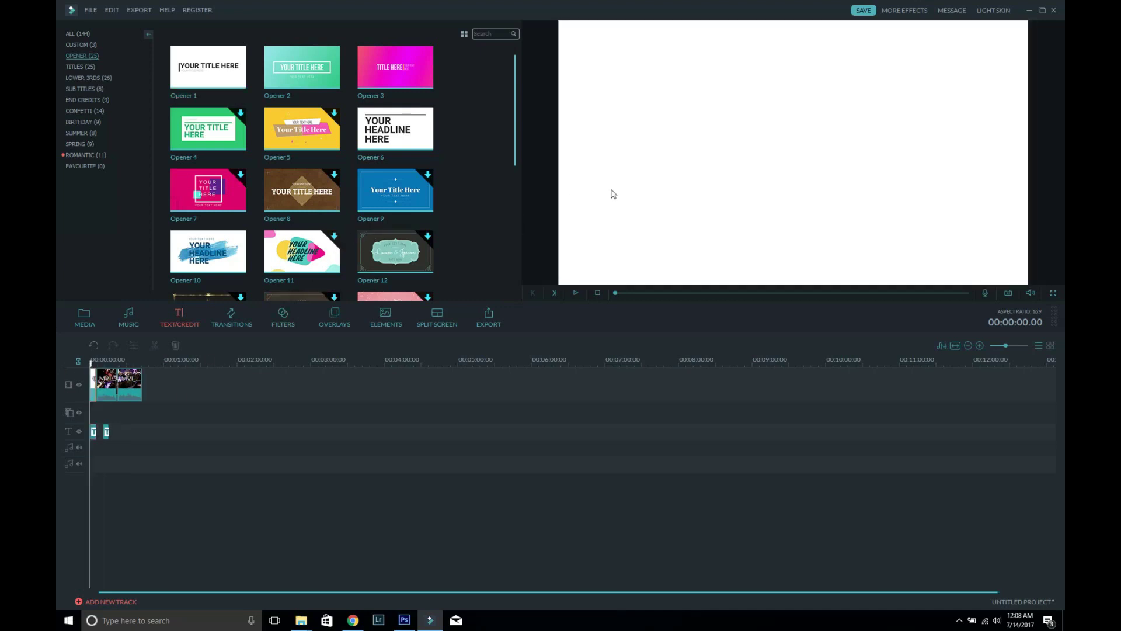
# Step: Open the Opener 1 title from the timeline in Advanced Text Edit
pyautogui.doubleClick(695, 147)
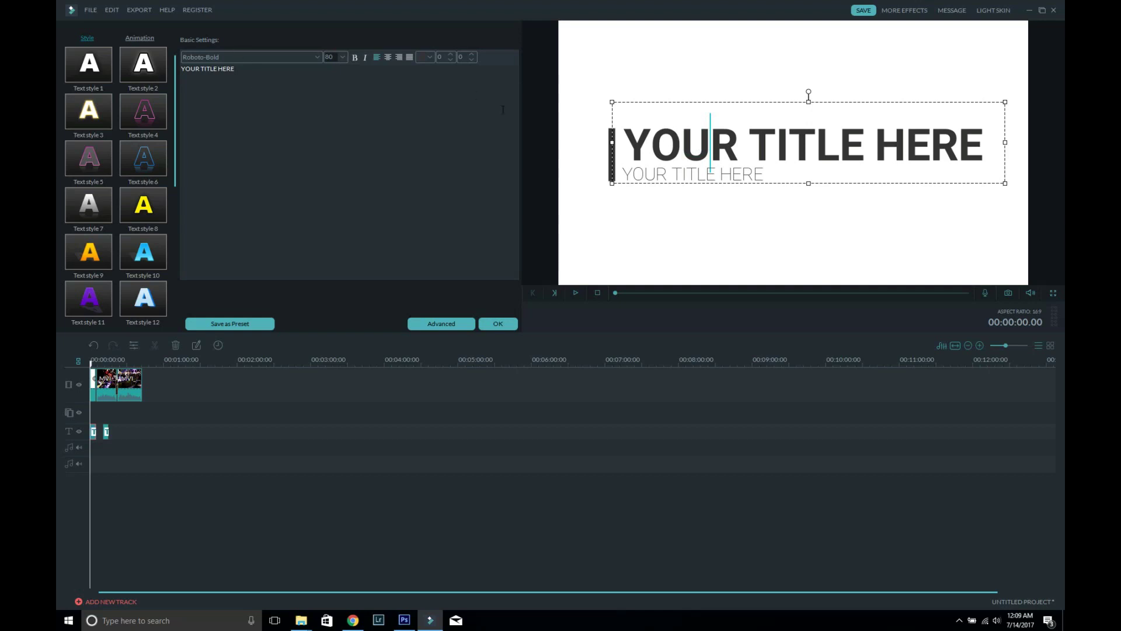
pyautogui.click(433, 326)
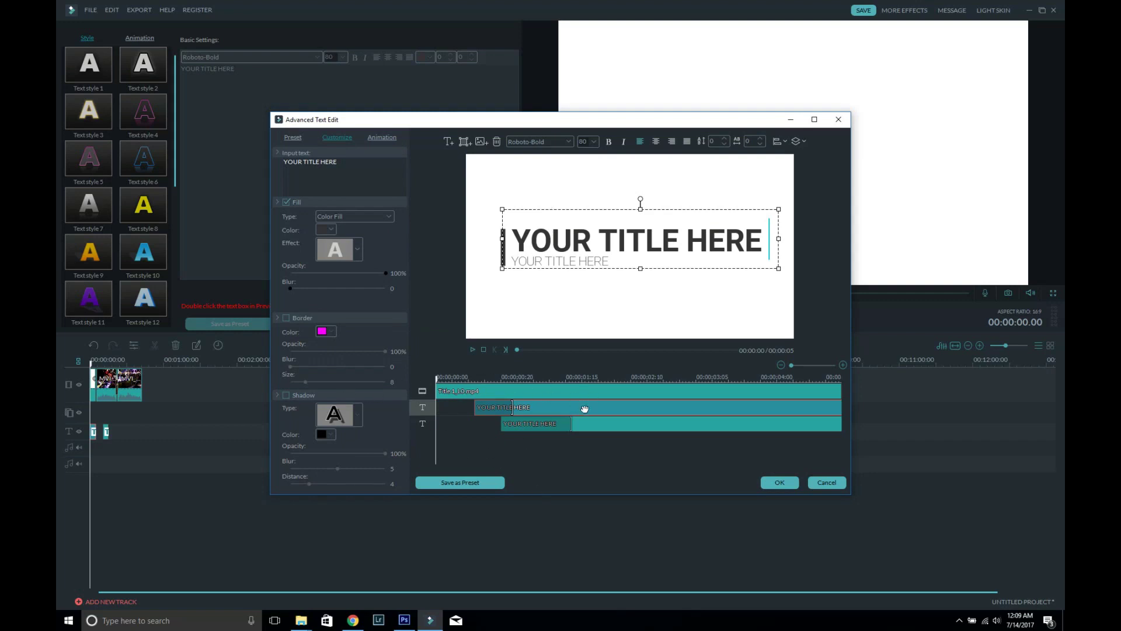
# Step: Preview Up Dir Insert and Up Insert, then apply Fly to zoom in
pyautogui.click(385, 137)
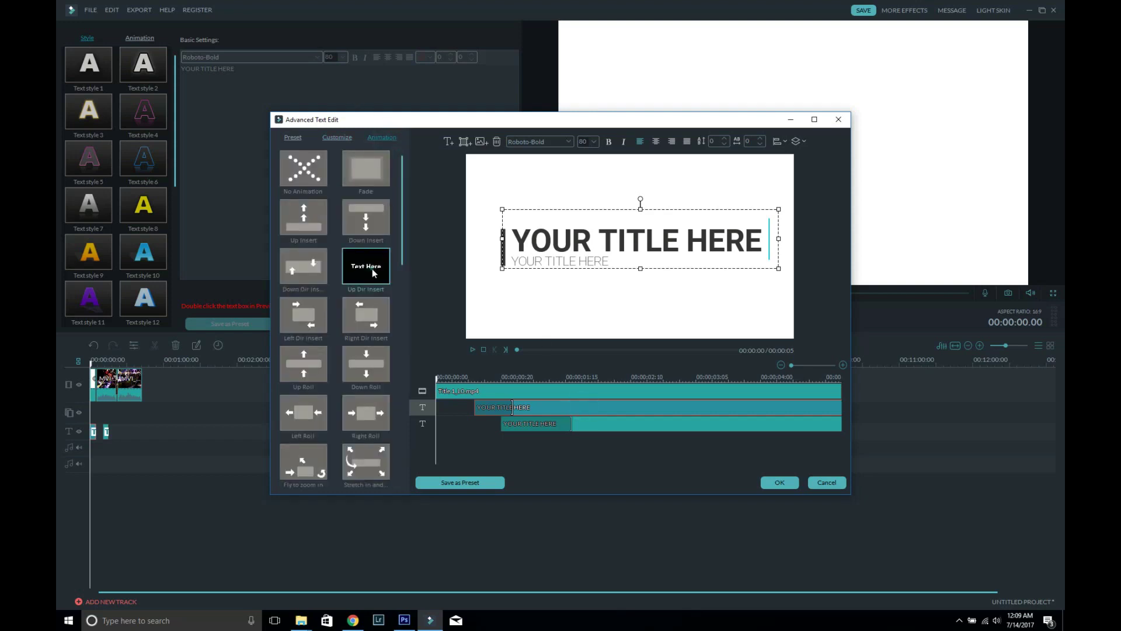
pyautogui.click(372, 269)
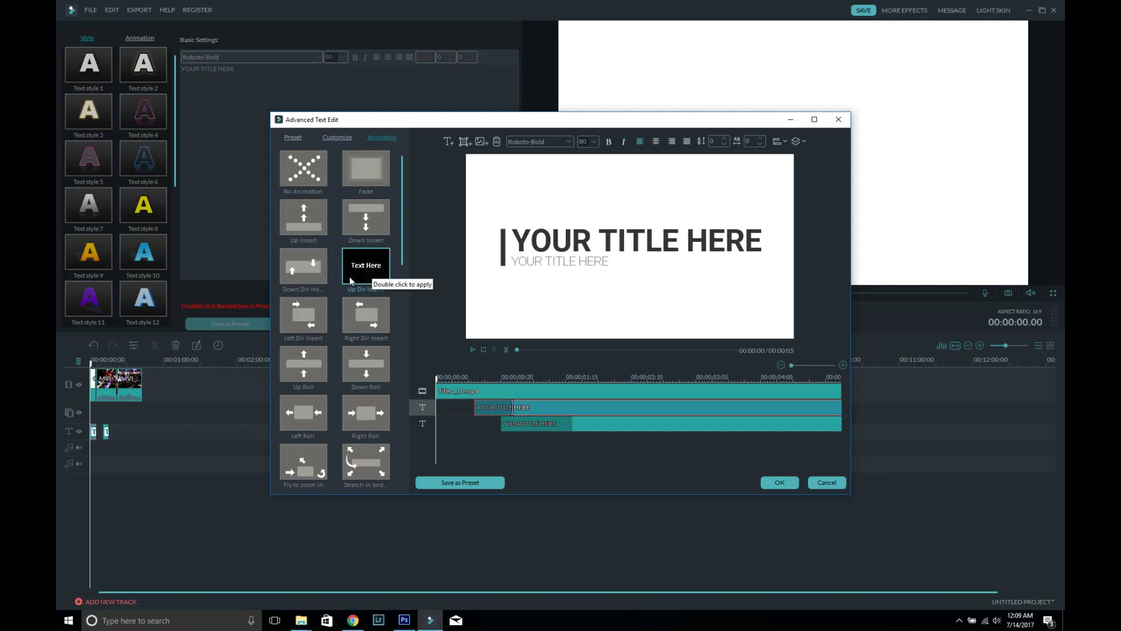
pyautogui.click(305, 227)
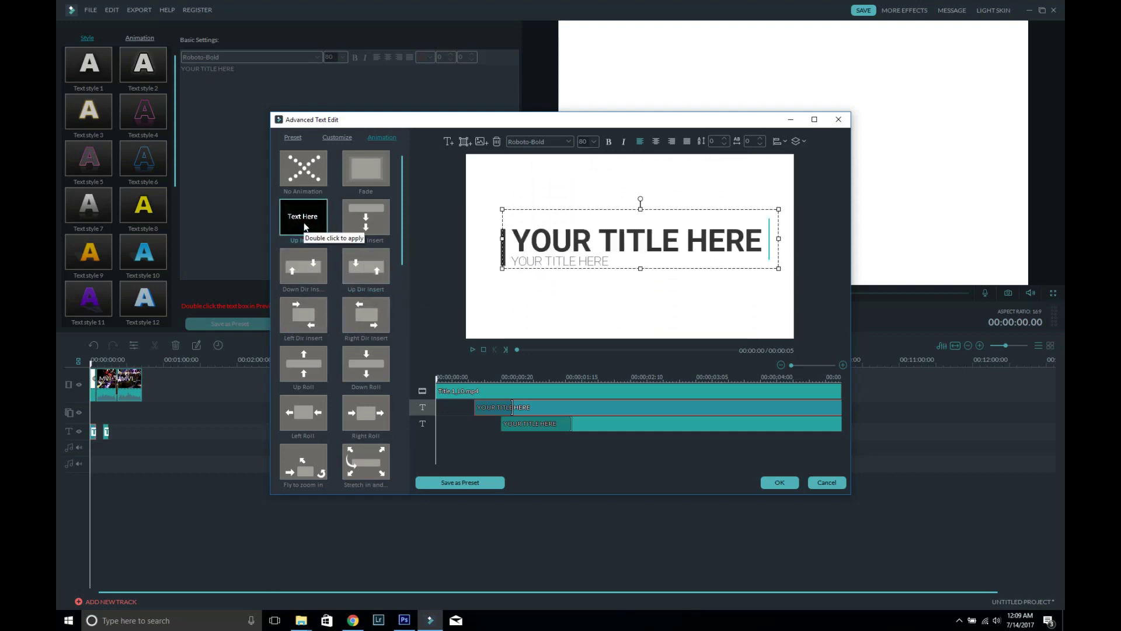
pyautogui.doubleClick(311, 466)
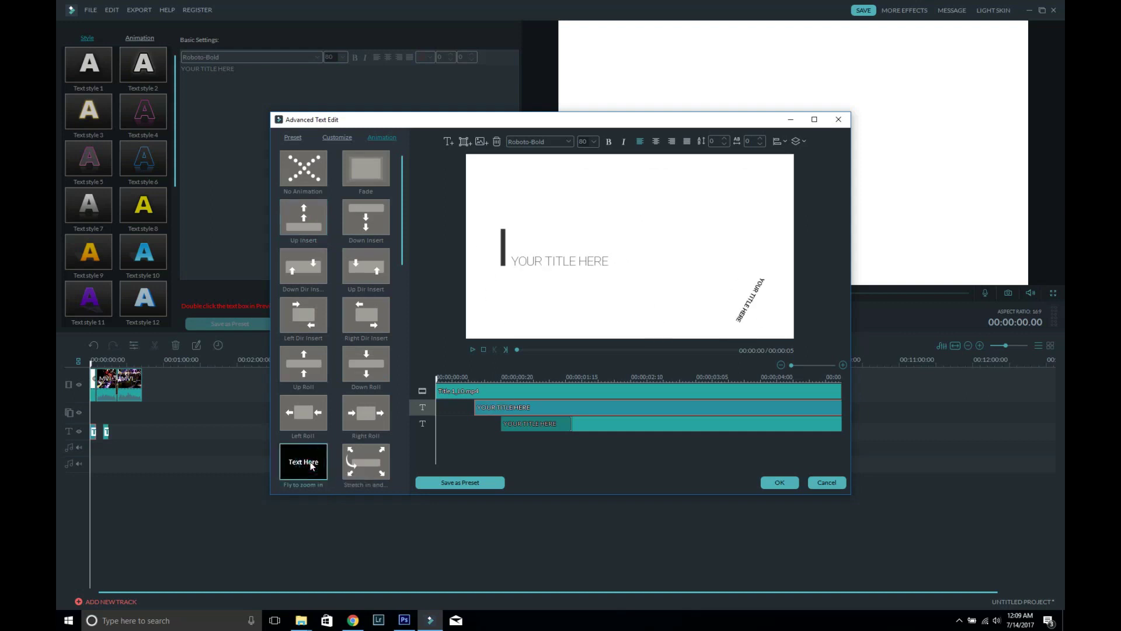
pyautogui.scroll(-1, 337, 474)
pyautogui.scroll(-3, 351, 402)
pyautogui.scroll(-4, 370, 327)
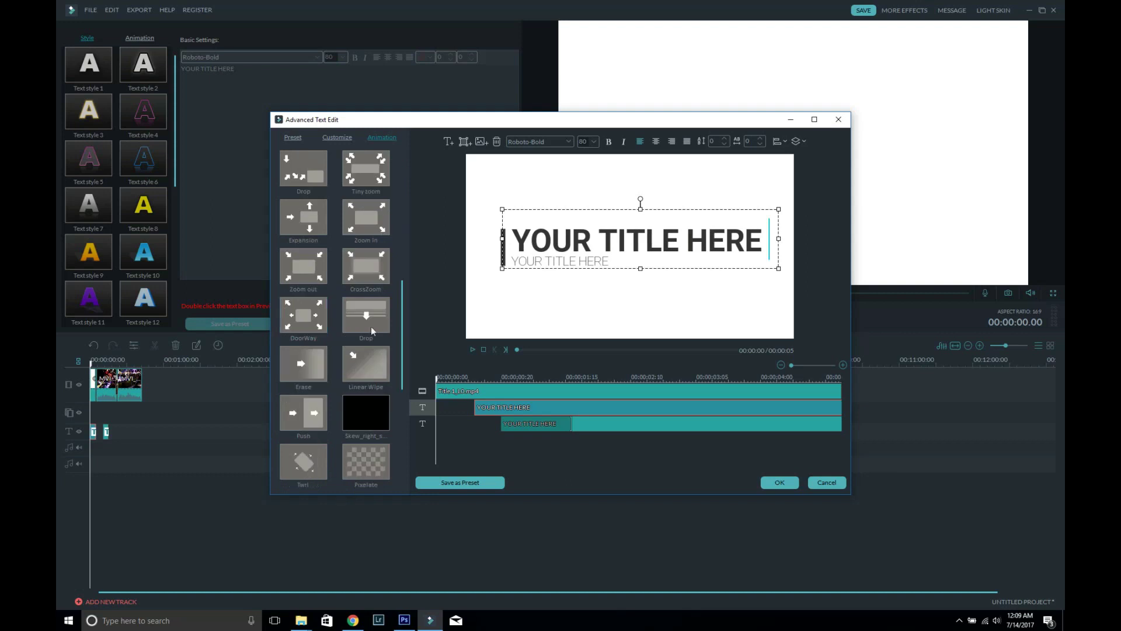
# Step: Apply Tiny zoom to the opener title, exit Advanced Text Edit, and scrub the timeline to preview
pyautogui.doubleClick(365, 171)
pyautogui.press('Return')
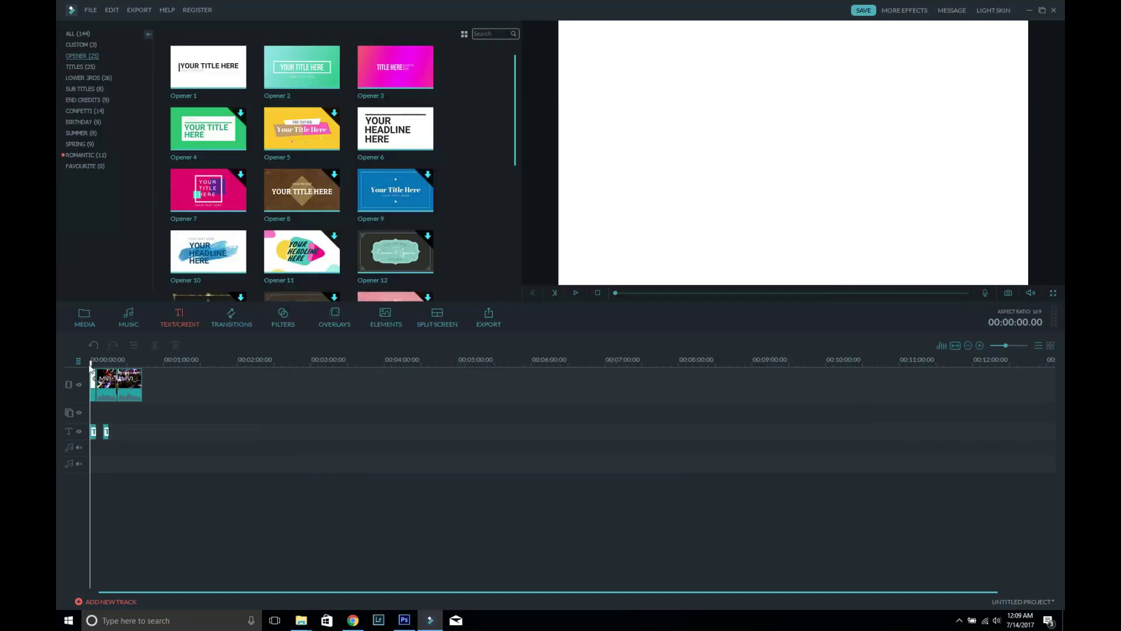
pyautogui.moveTo(91, 363); pyautogui.dragTo(121, 364)
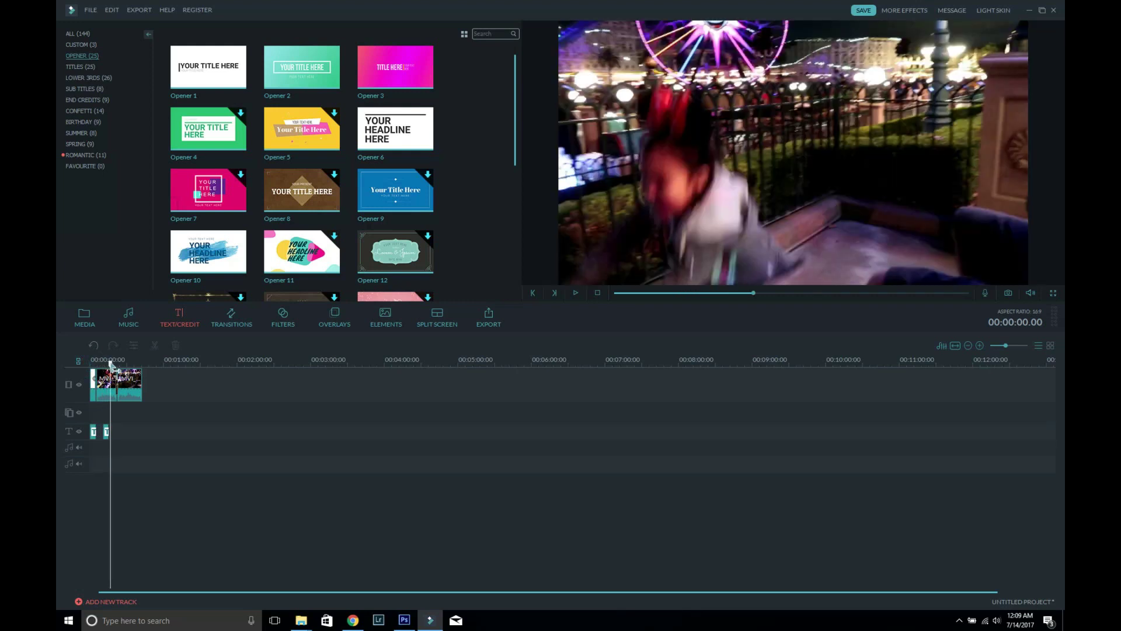